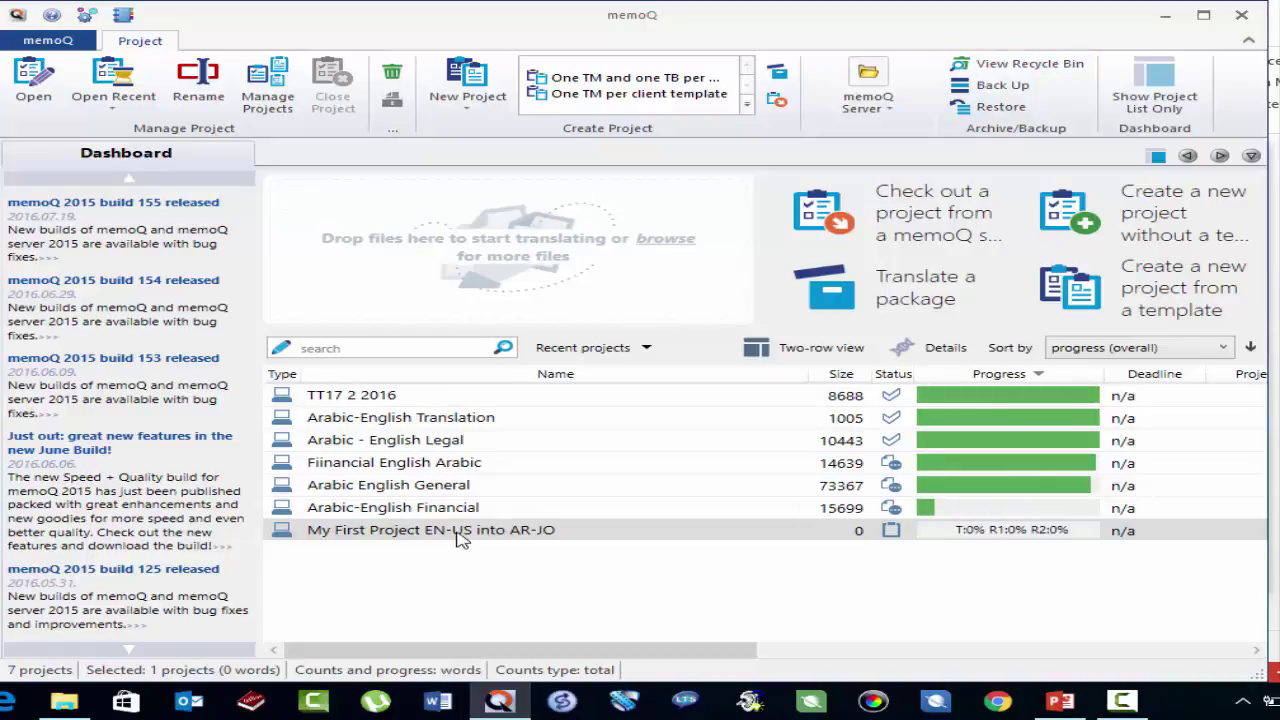
Move the project My First Project EN-US into AR-JO to the recycle bin and confirm archiving it.
right_click(461, 538)
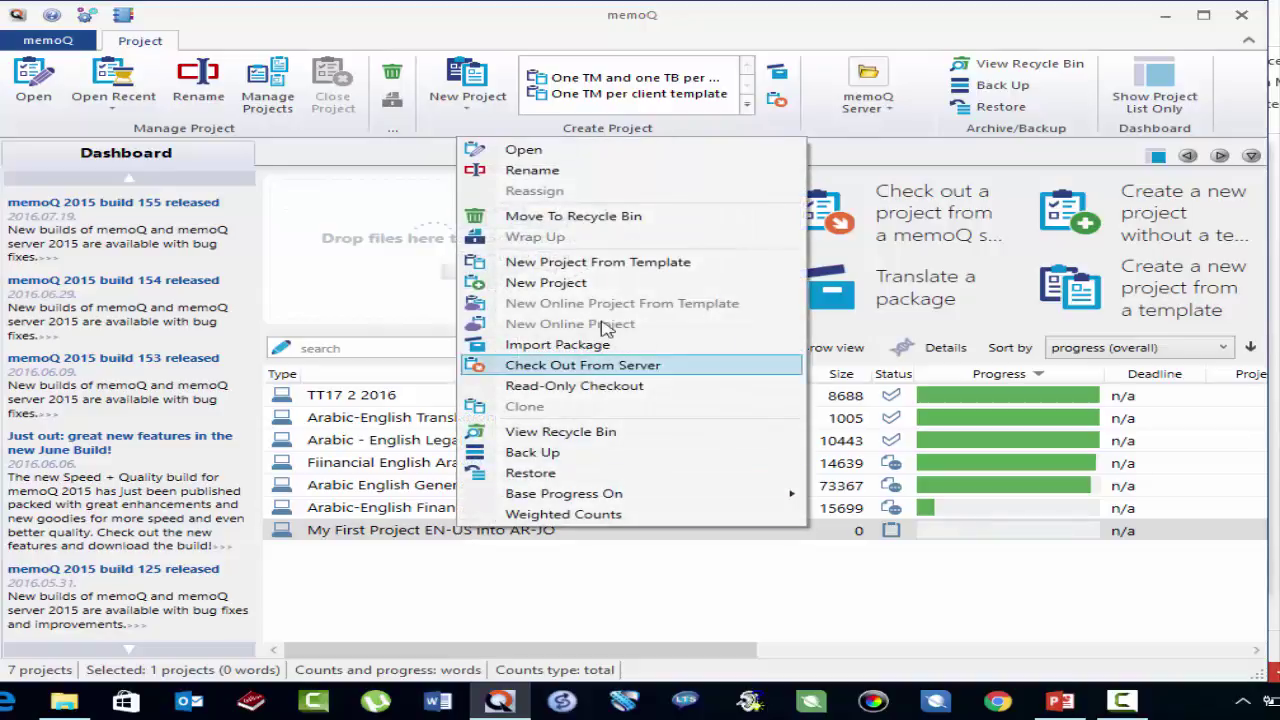
left_click(757, 220)
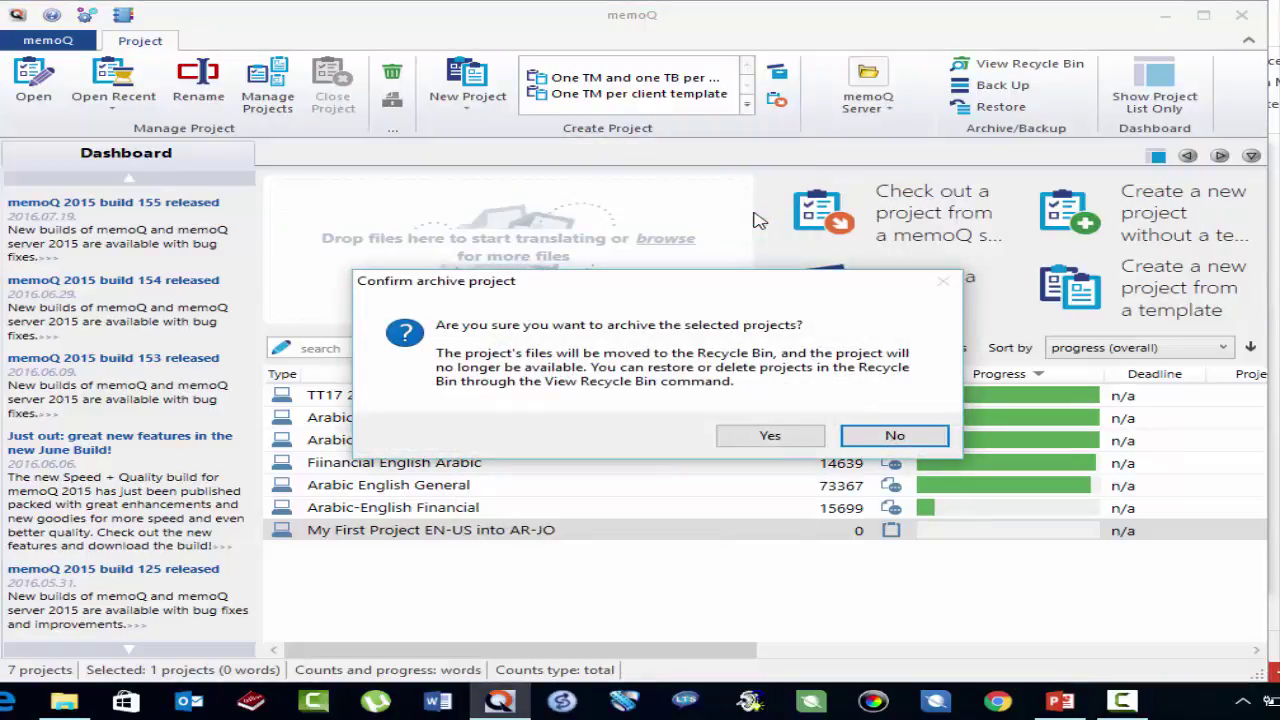
left_click(780, 440)
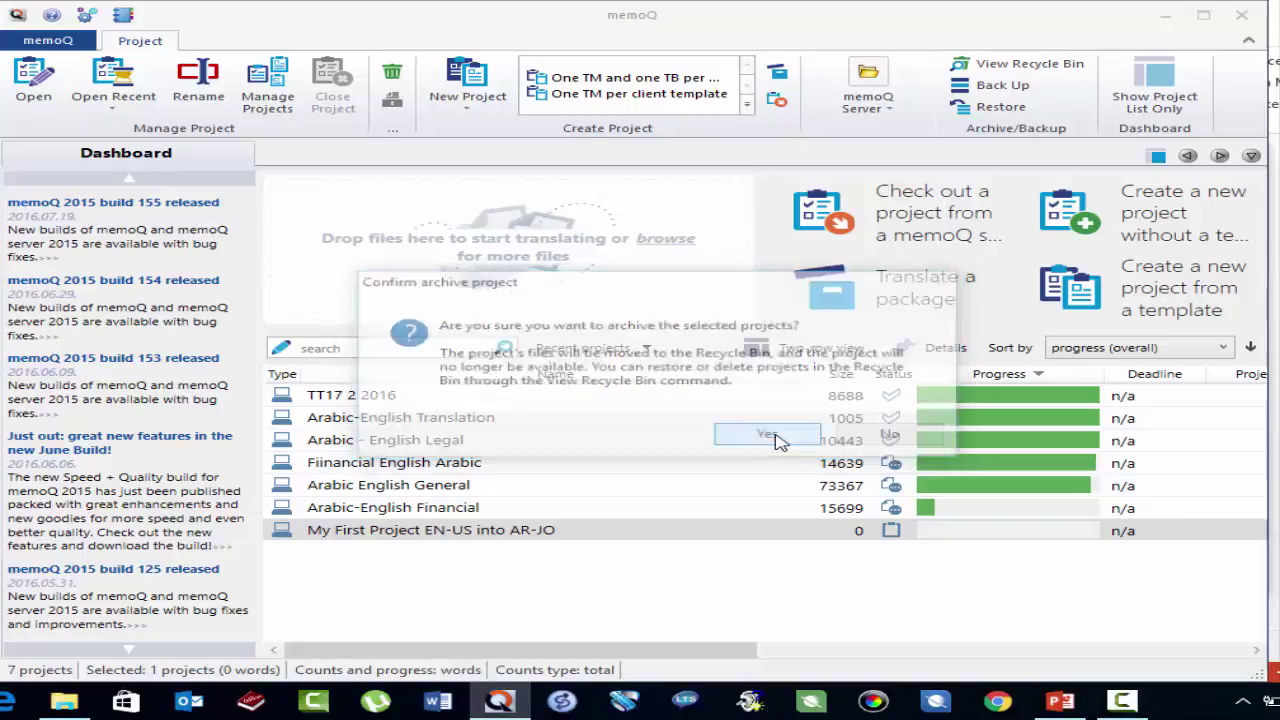
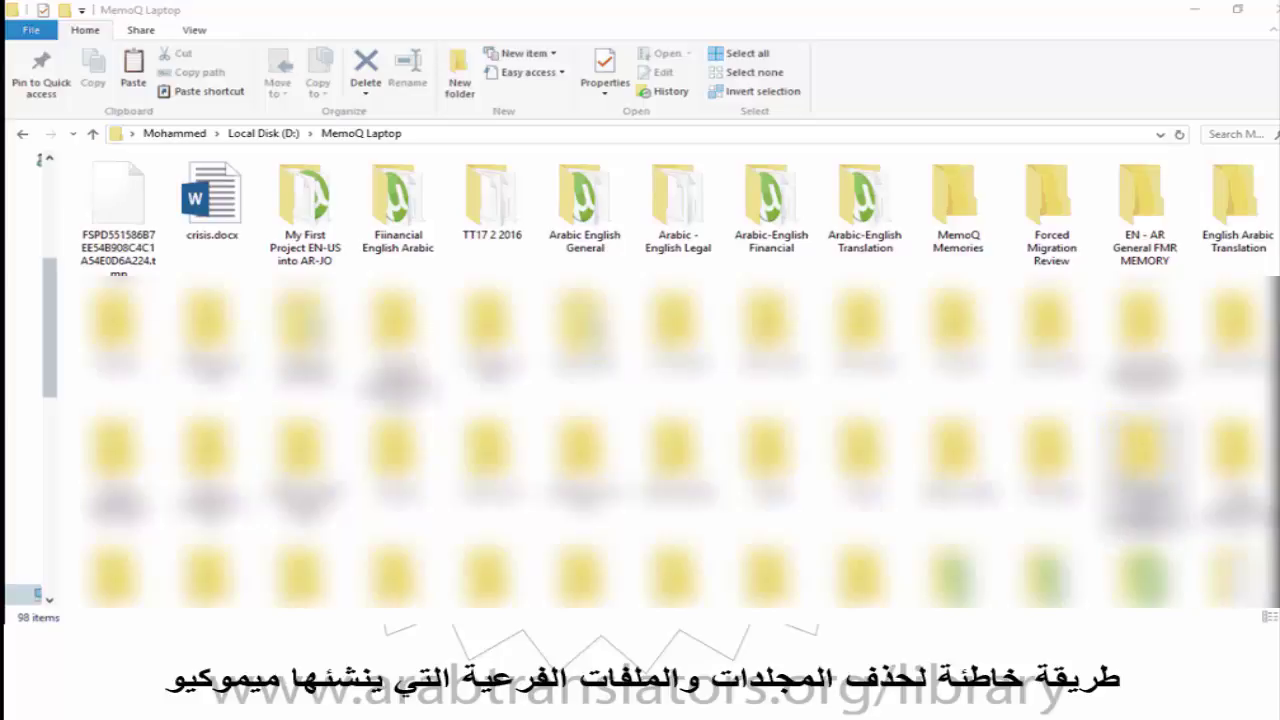
Delete the four files from Opt-AutoTrans.xml to Opt-IgnoreLists.xml in the My First Project EN-US into AR-JO folder, and undo the deletion.
left_click(288, 204)
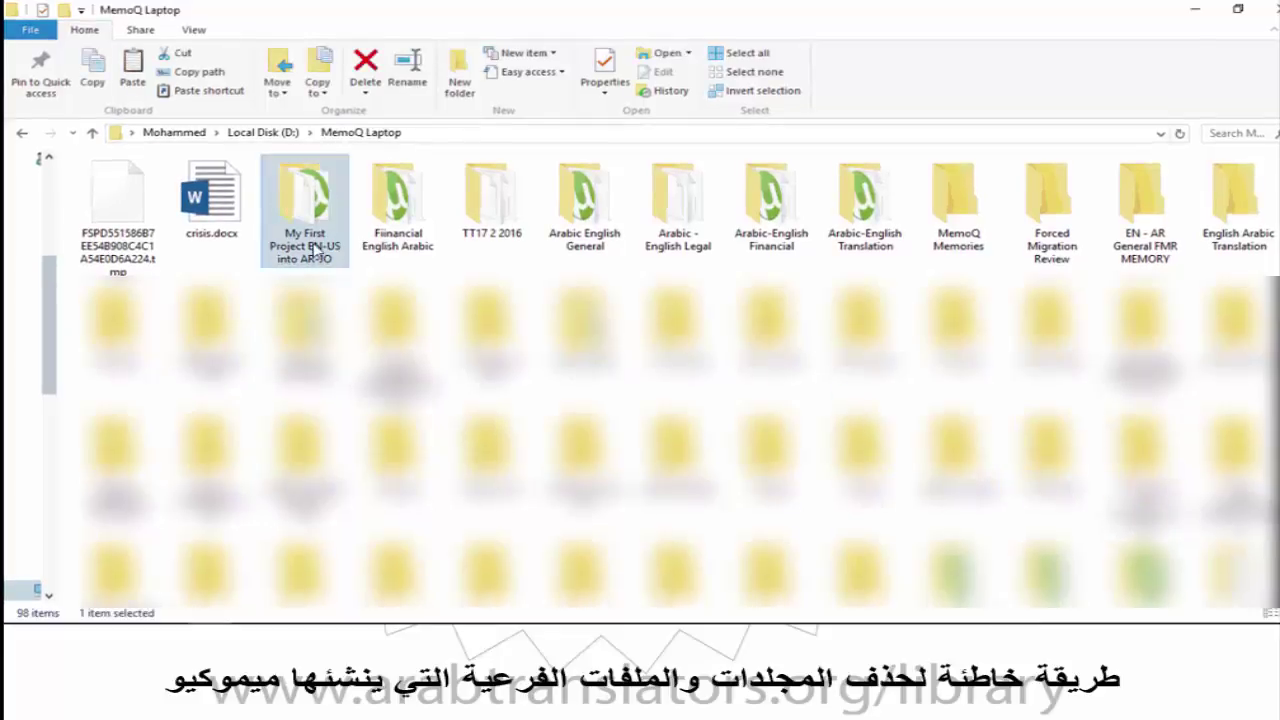
double_click(295, 193)
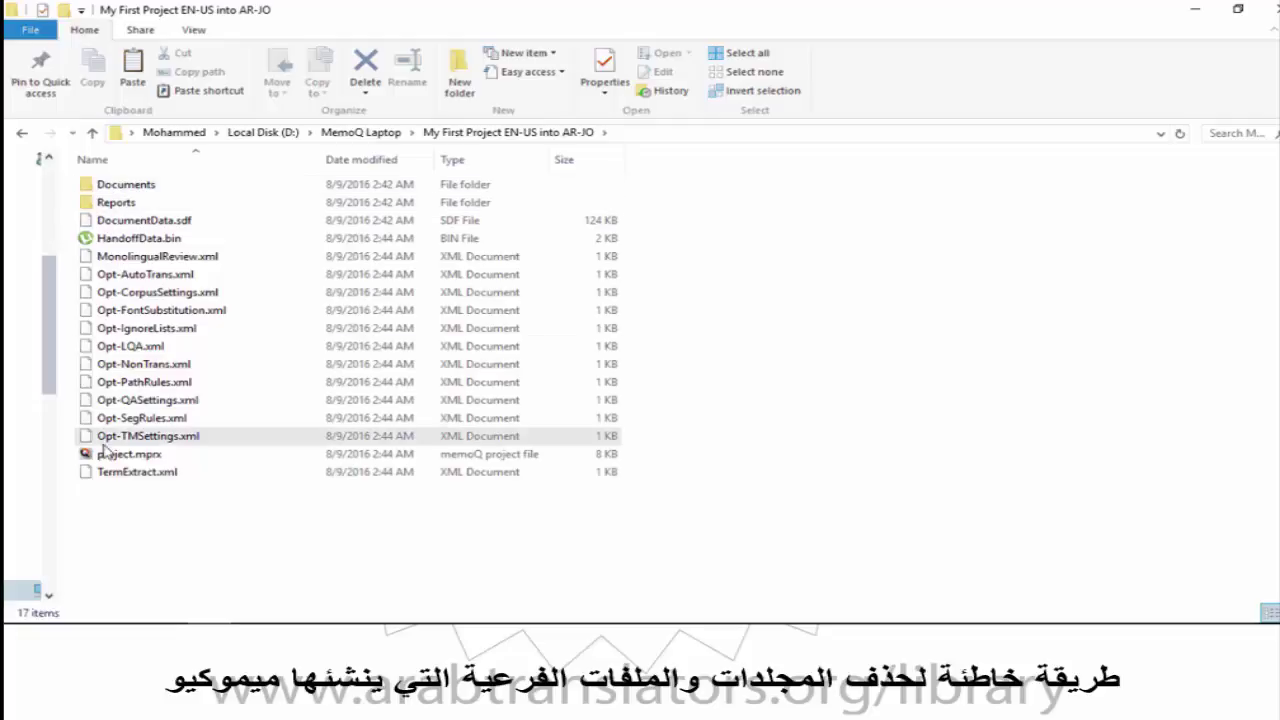
left_click(160, 274)
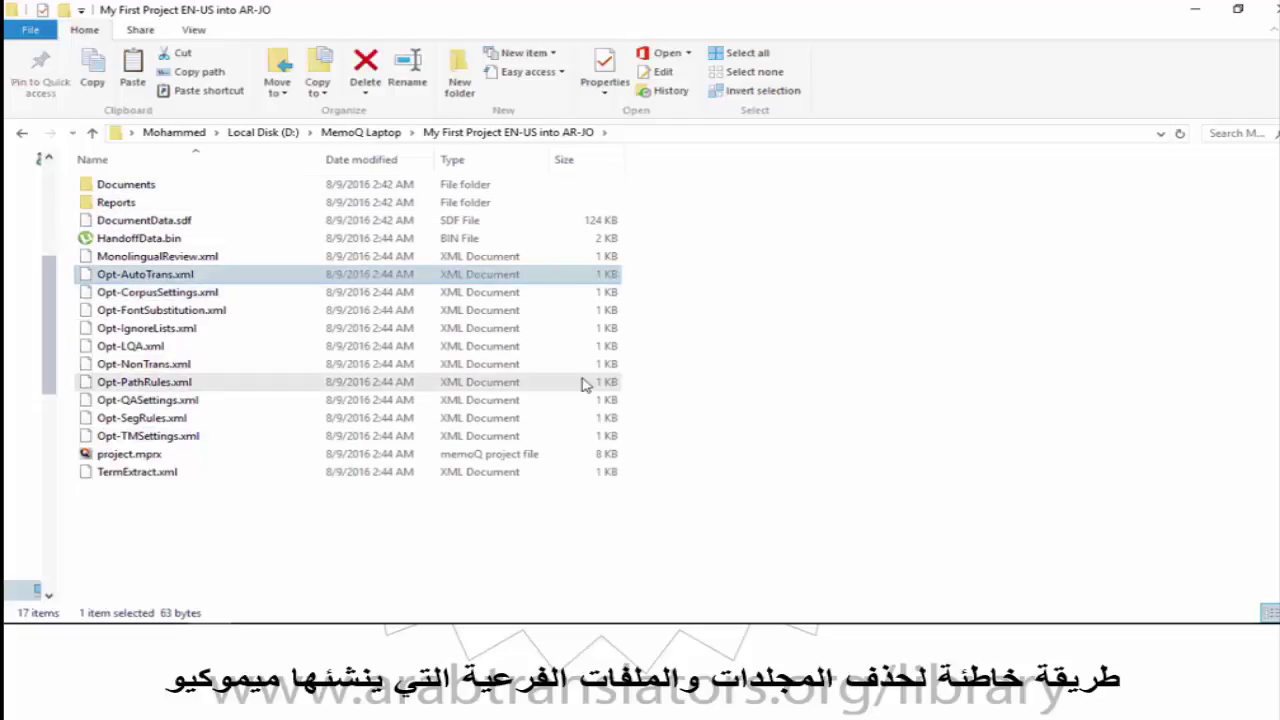
key("shift+Down")
key("shift+Down")
key("shift+Down")
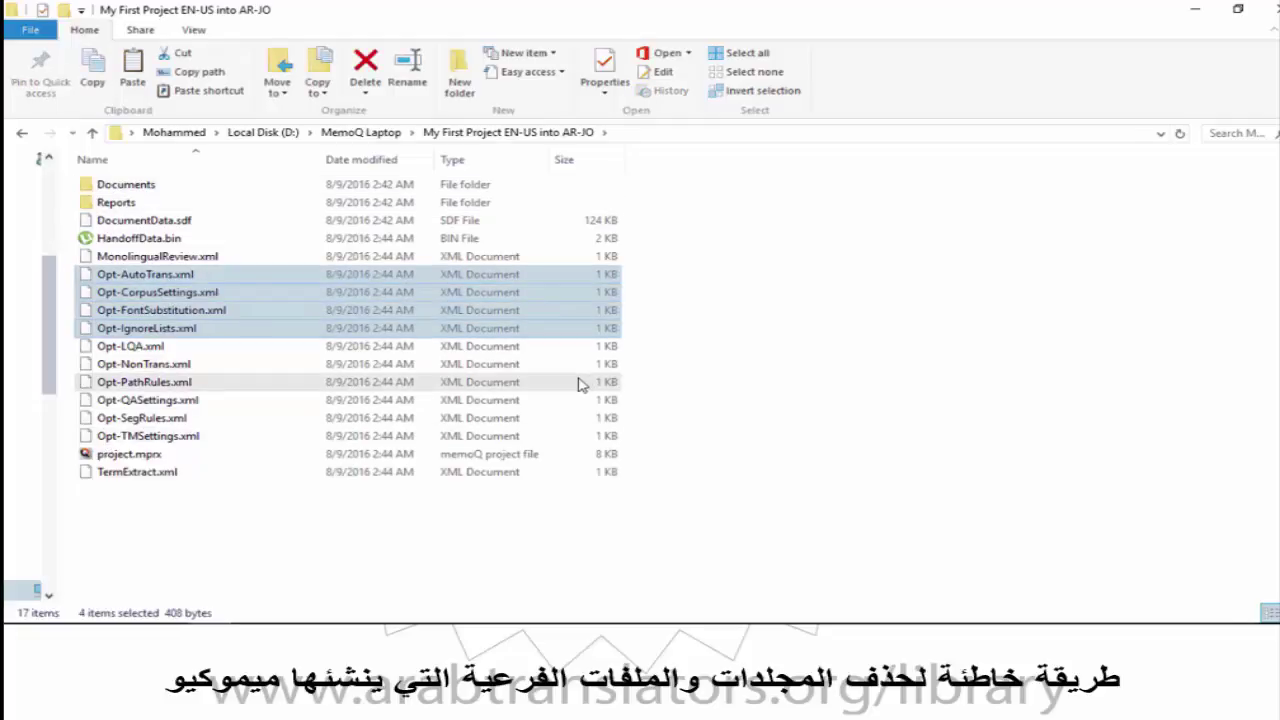
right_click(172, 292)
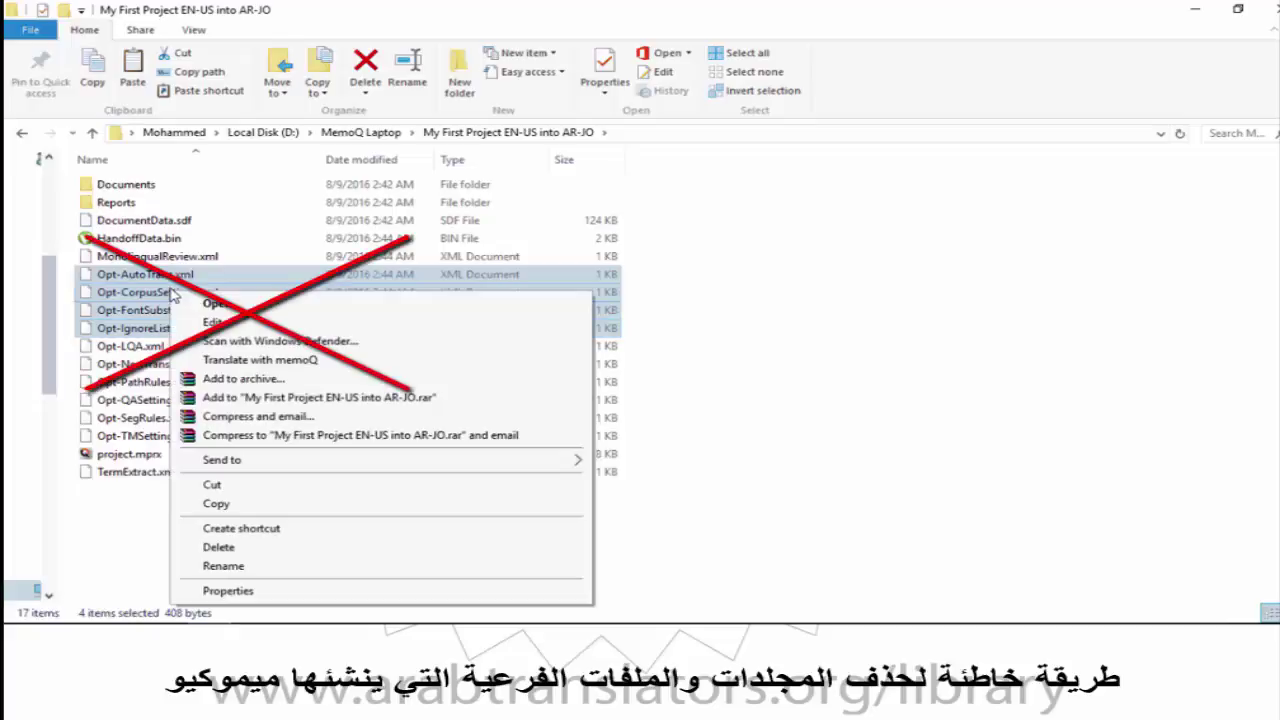
left_click(241, 549)
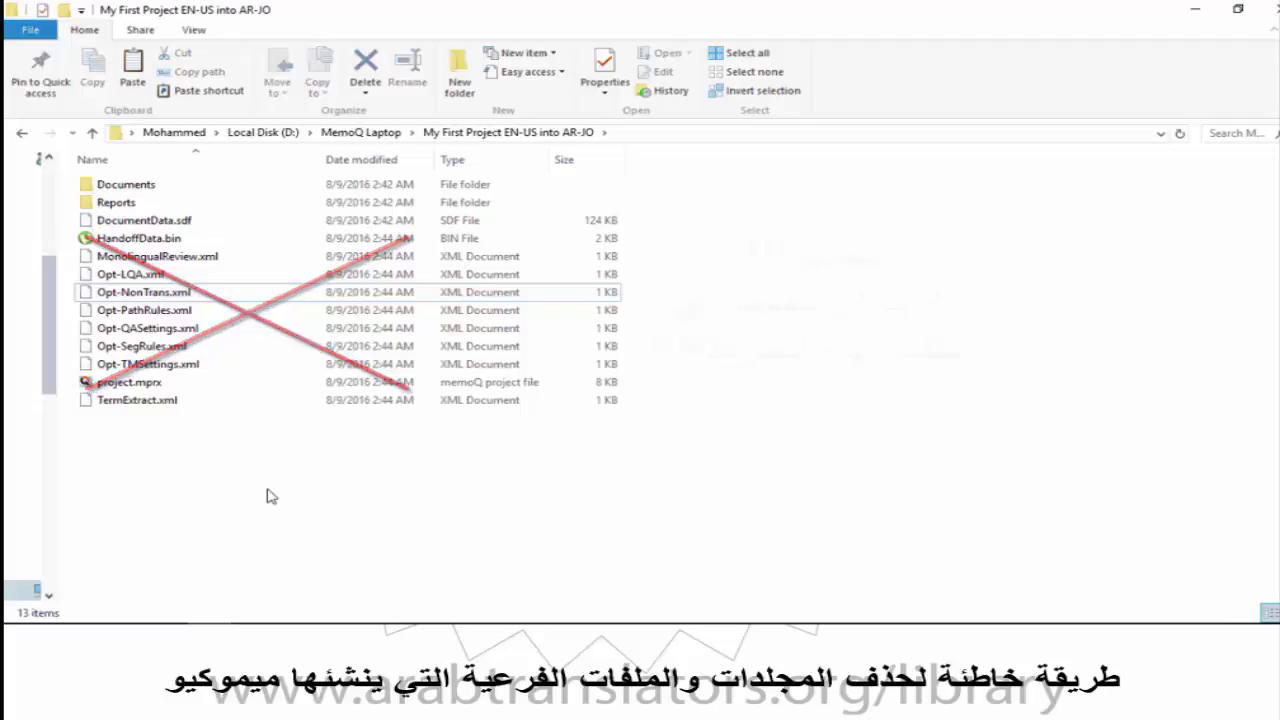
key("ctrl+z")
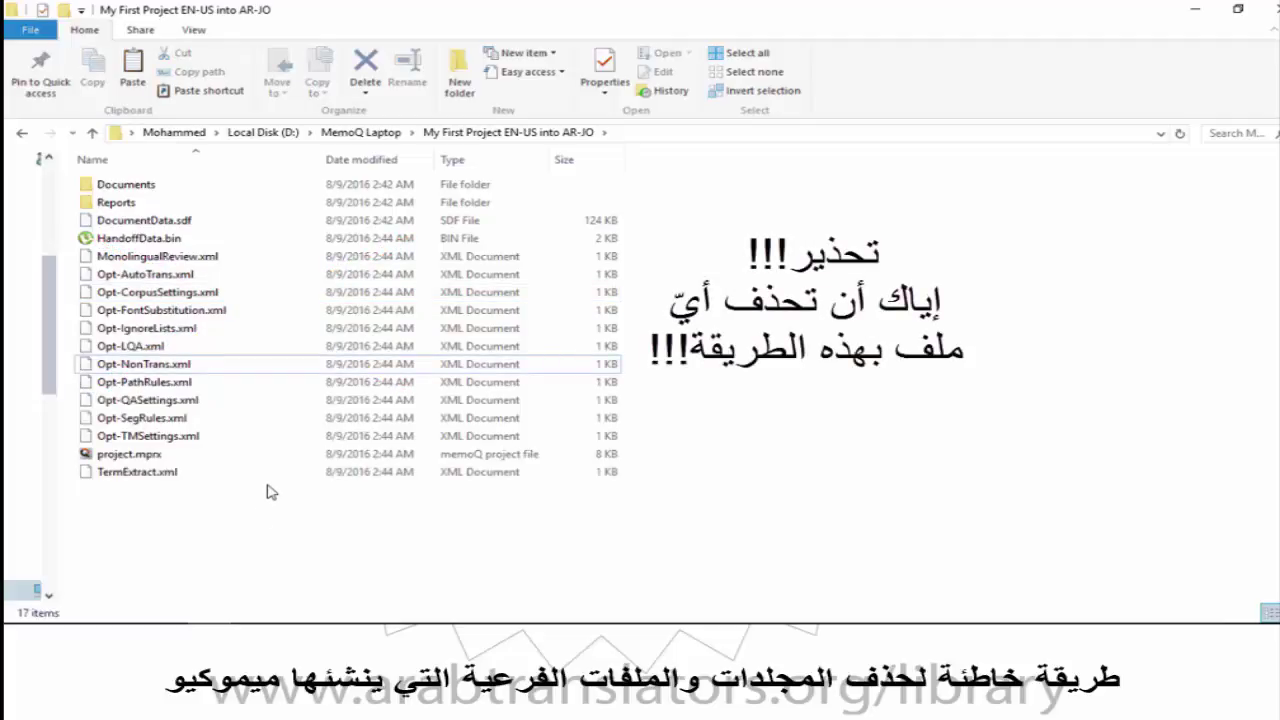
Return to the MemoQ Laptop folder and try to delete the My First Project EN-US into AR-JO folder.
key("alt+Up")
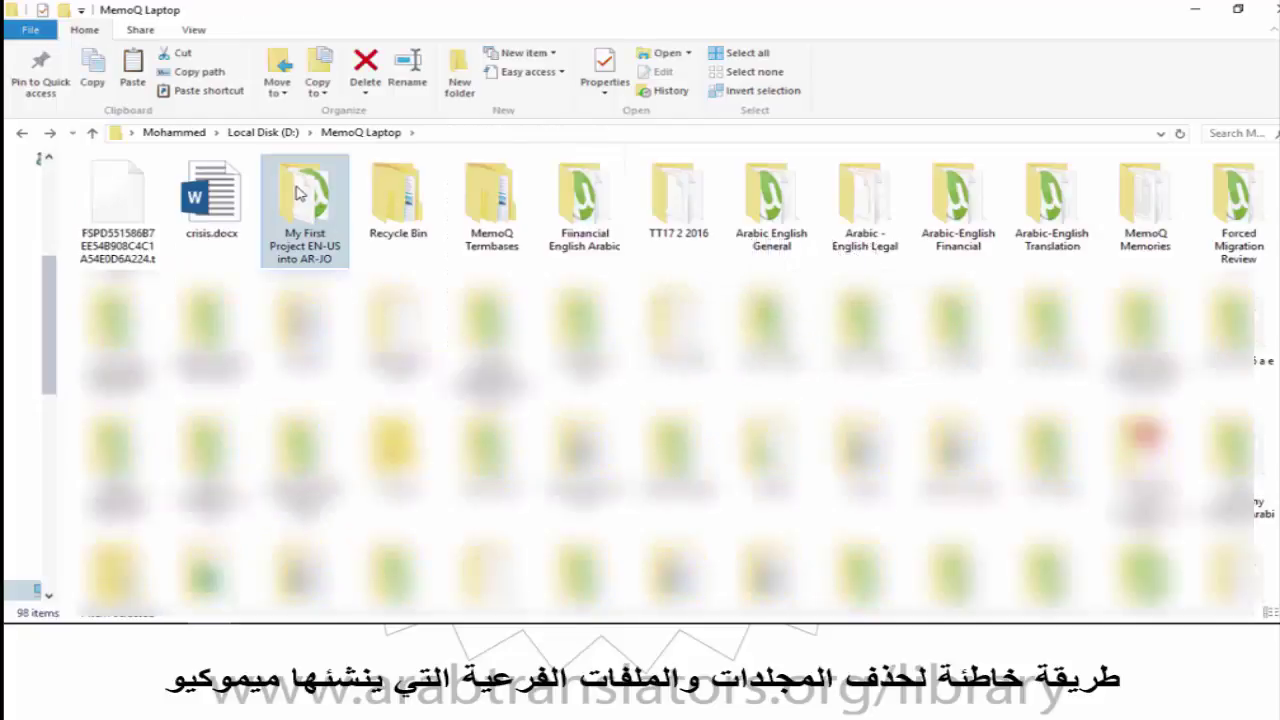
right_click(302, 192)
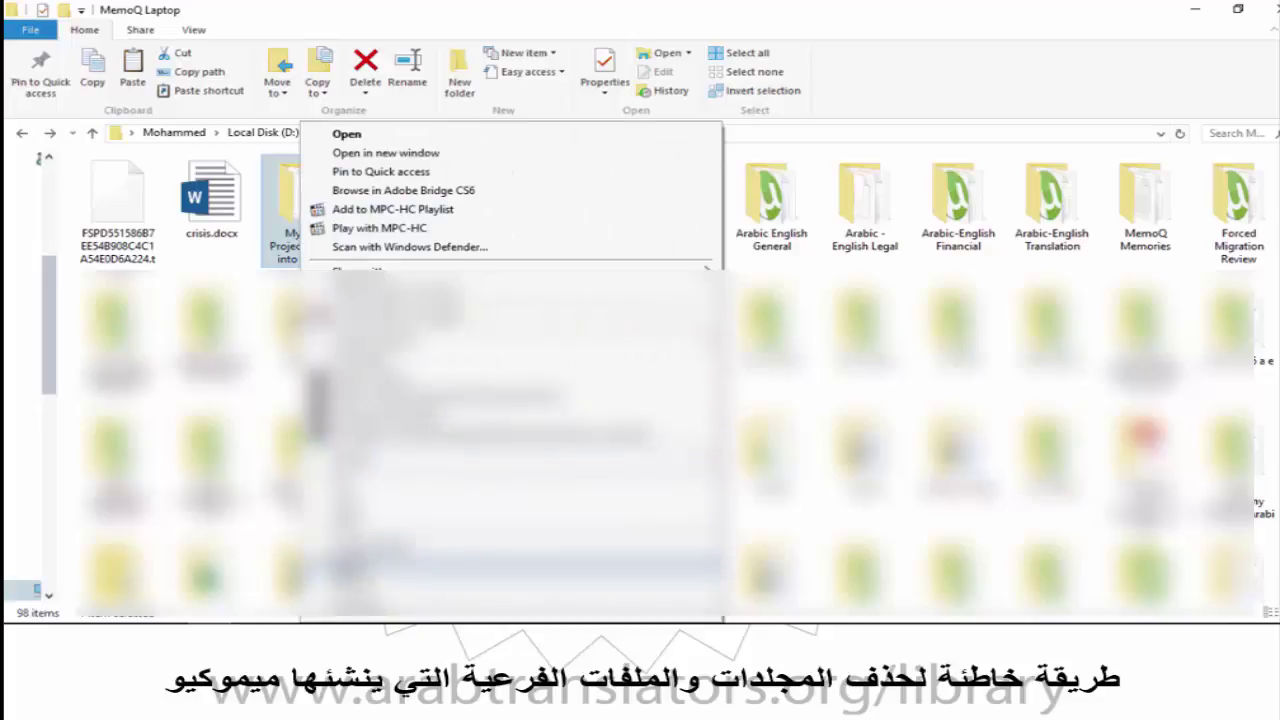
left_click(350, 565)
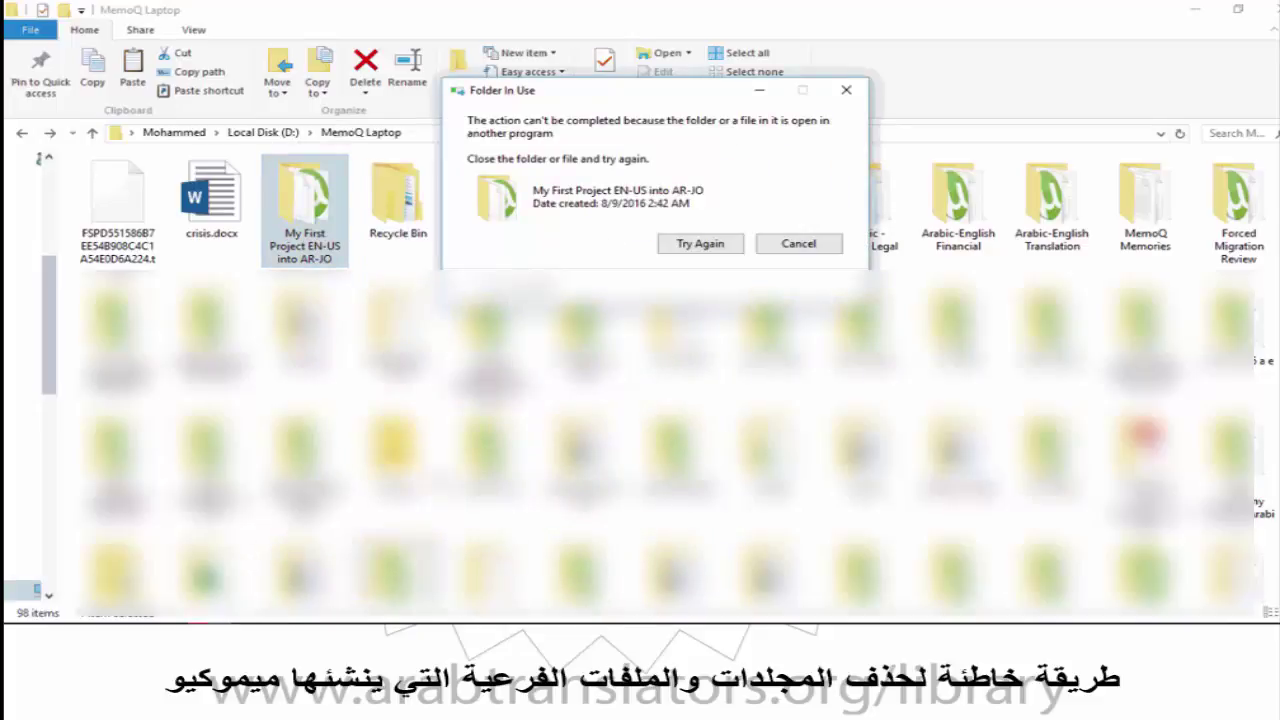
left_click_drag(666, 99, 330, 288)
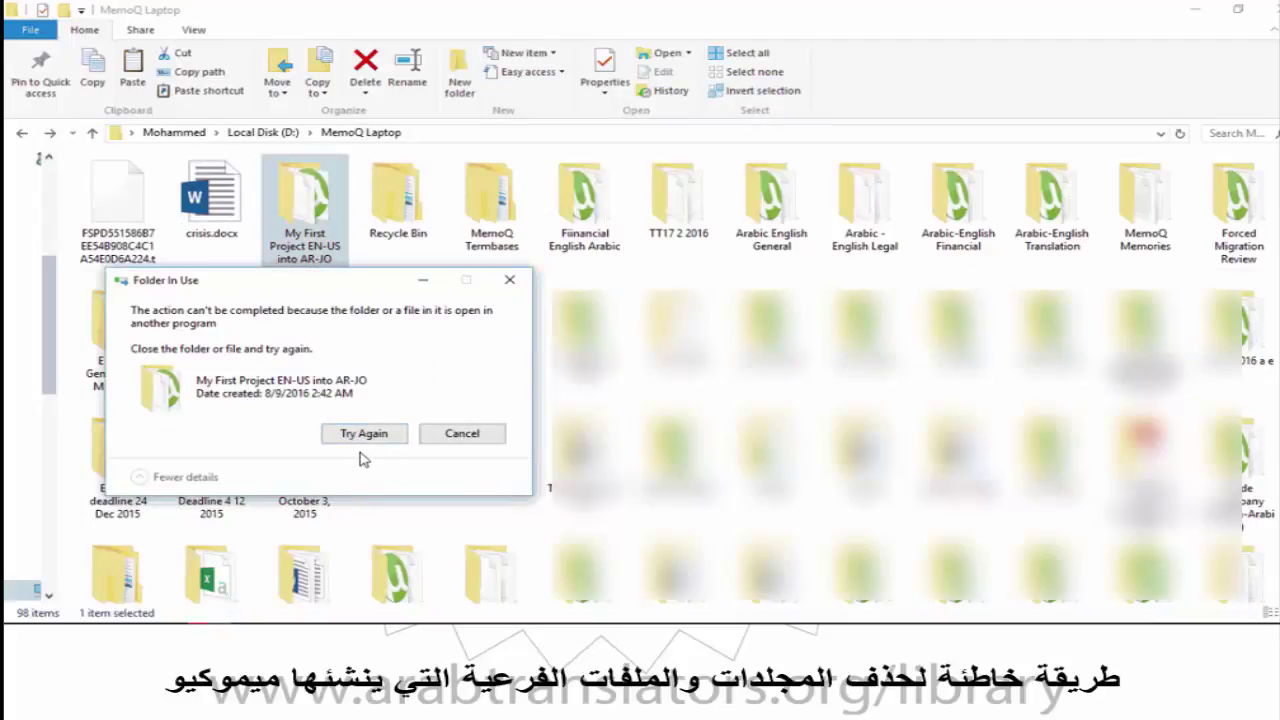
left_click(458, 434)
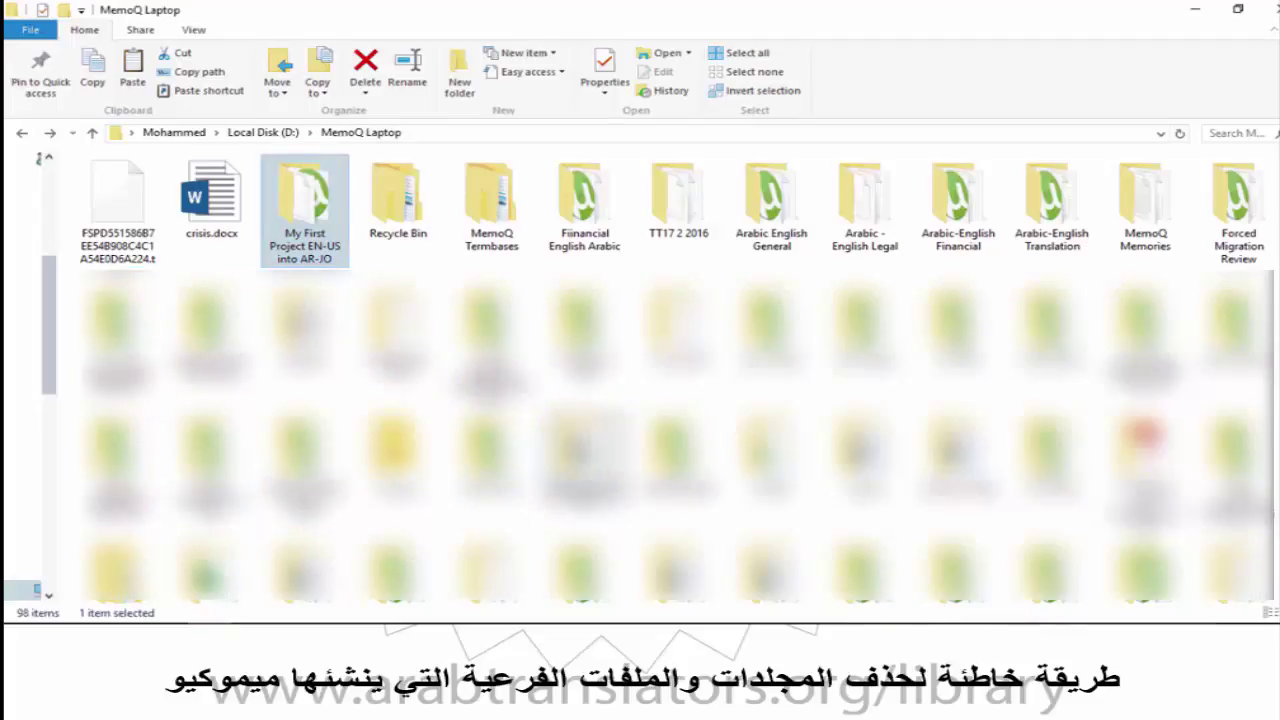
Close memoQ, delete the My First Project EN-US into AR-JO folder in File Explorer, and undo the deletion.
key("Delete")
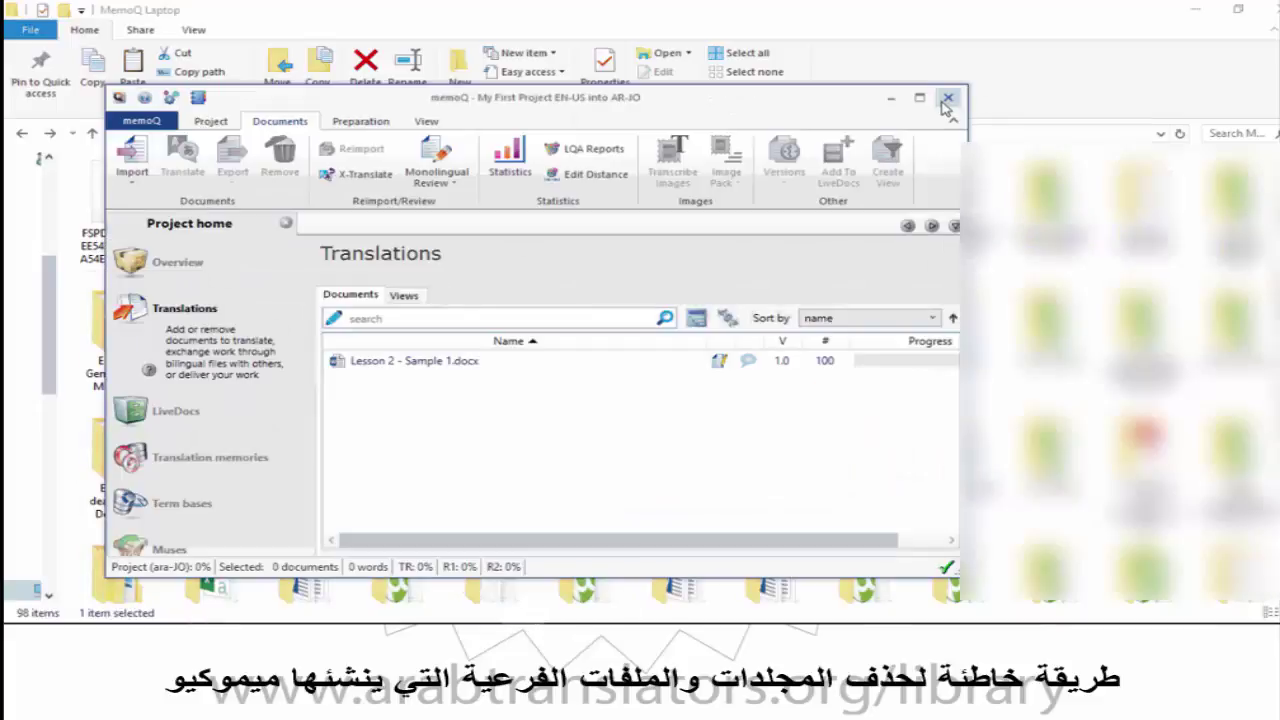
left_click(944, 102)
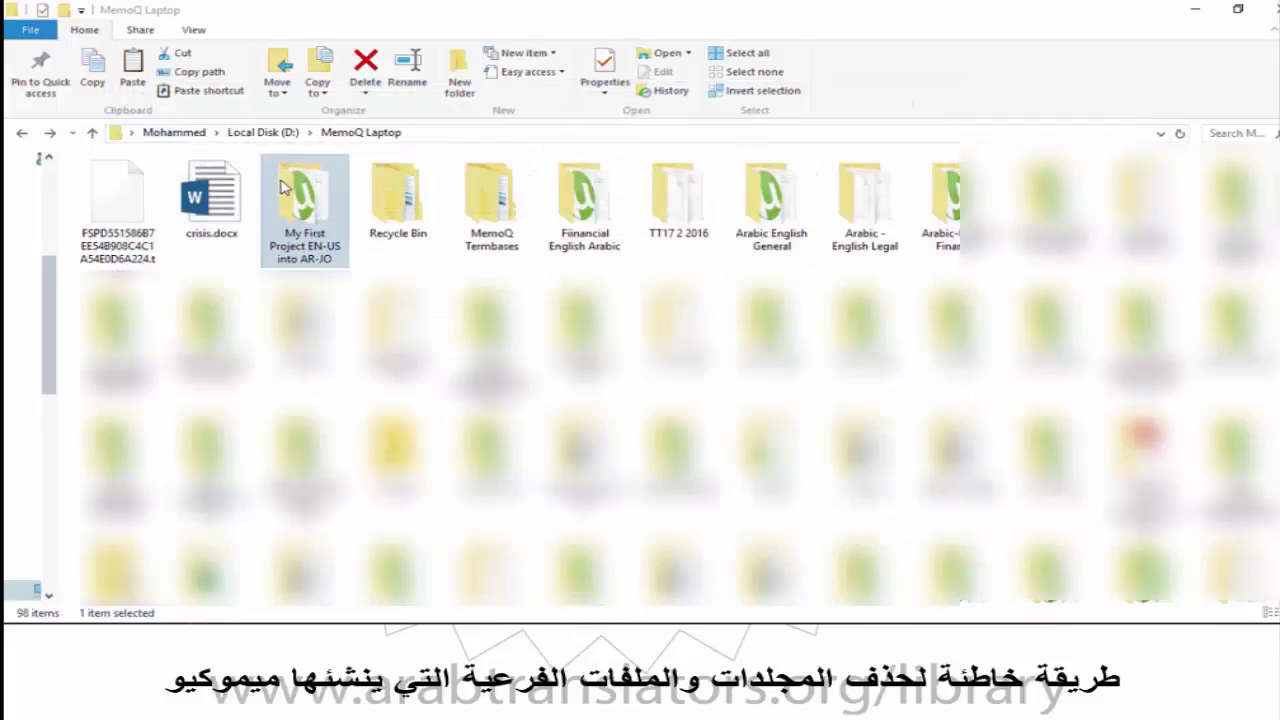
key("Delete")
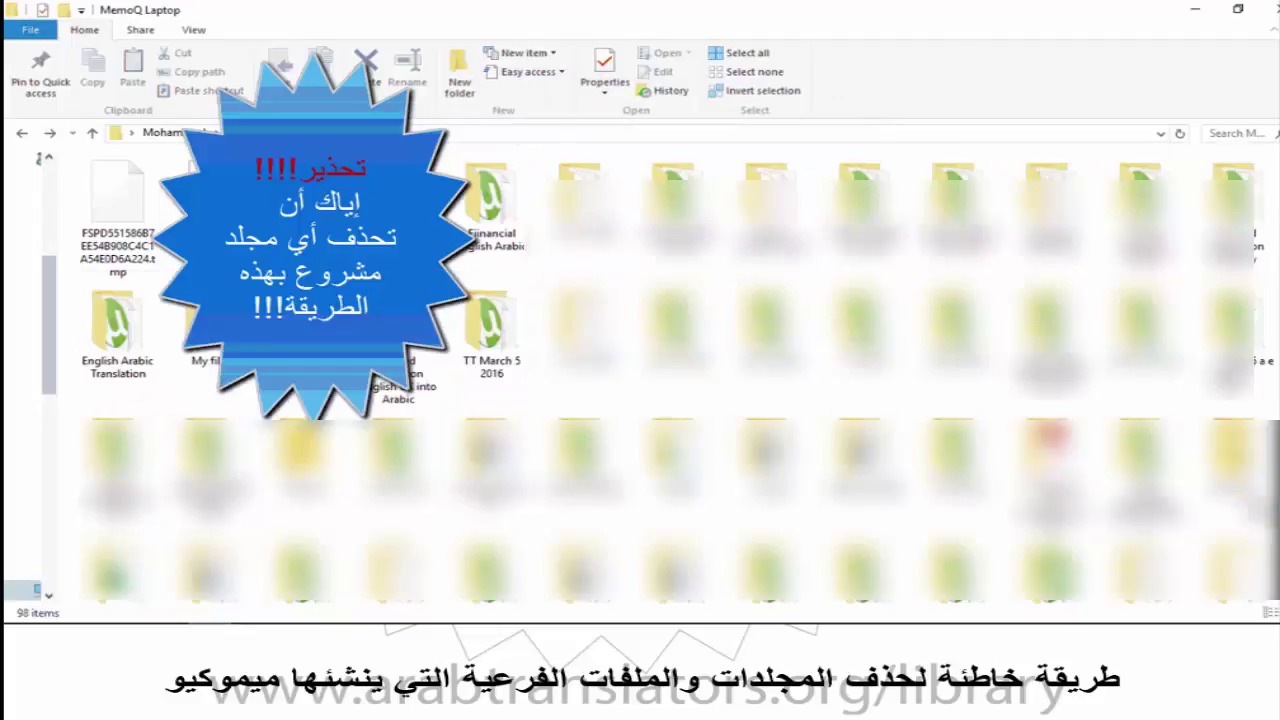
key("ctrl+z")
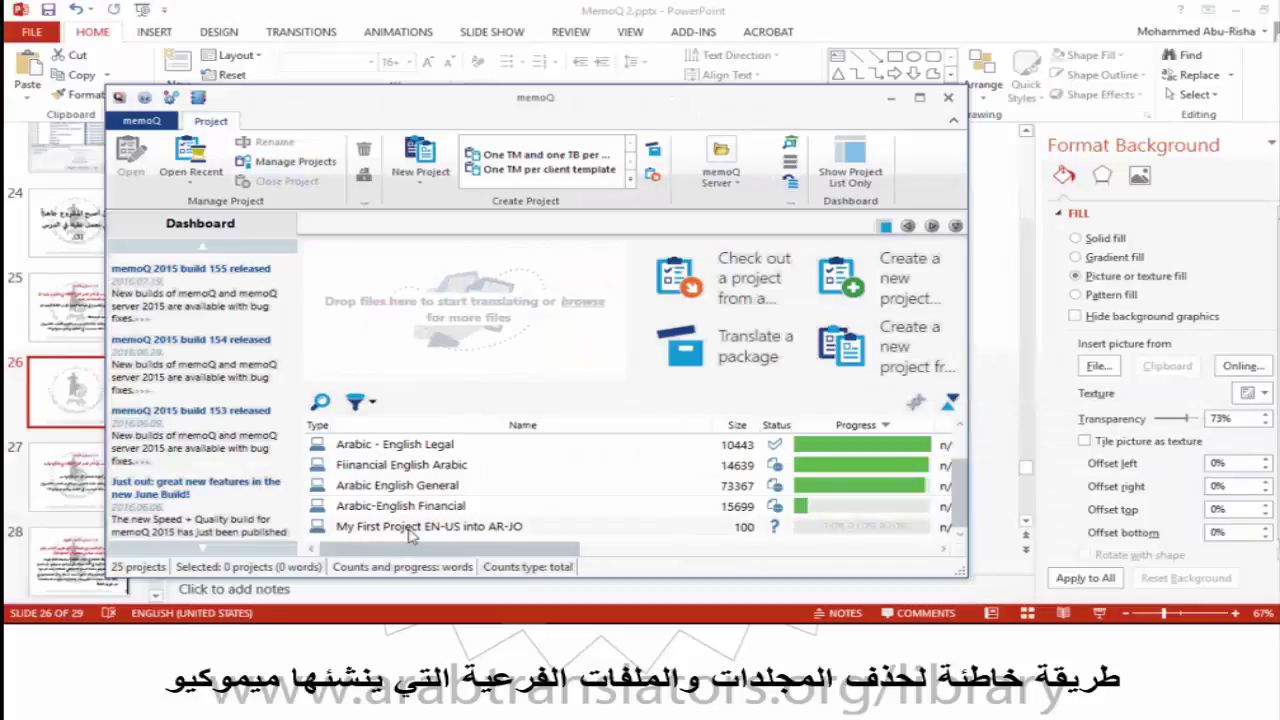
In memoQ, select My First Project EN-US into AR-JO in the project list and show its available commands.
left_click(408, 528)
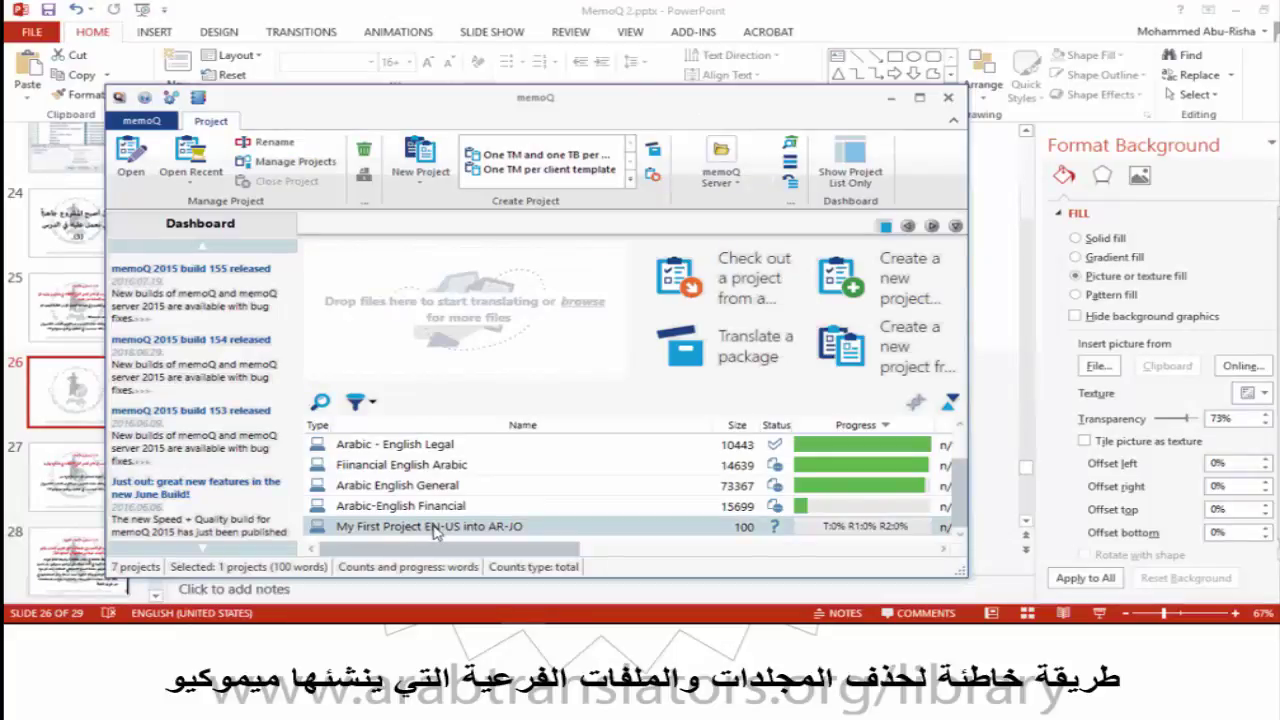
right_click(435, 530)
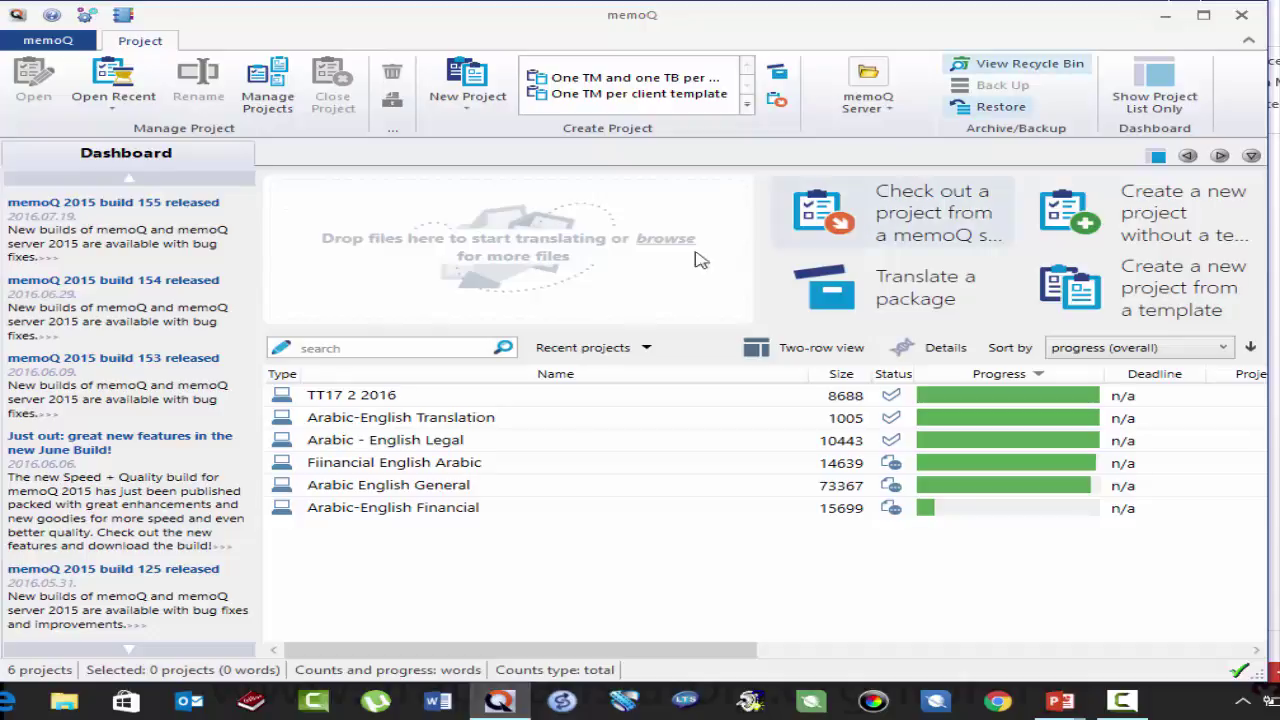
Create a new project named My First Project EN-US into AR-JO, keeping the preset languages and project folder.
right_click(478, 546)
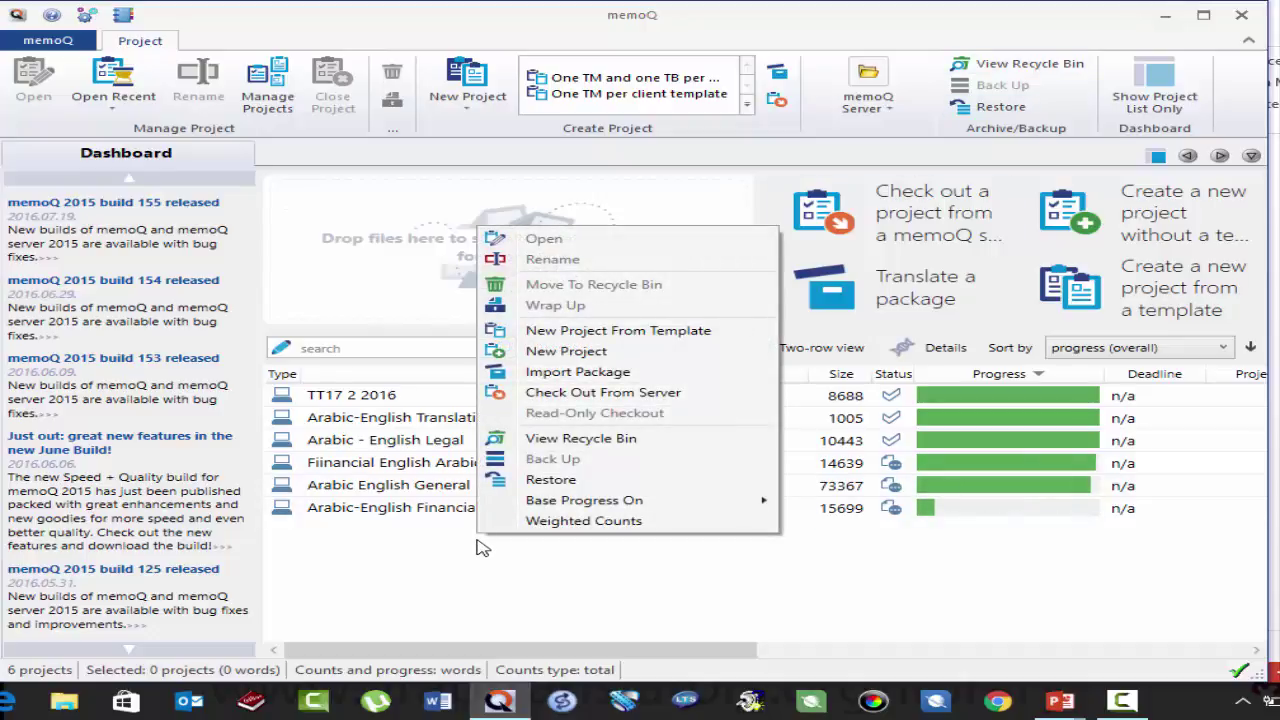
left_click(627, 350)
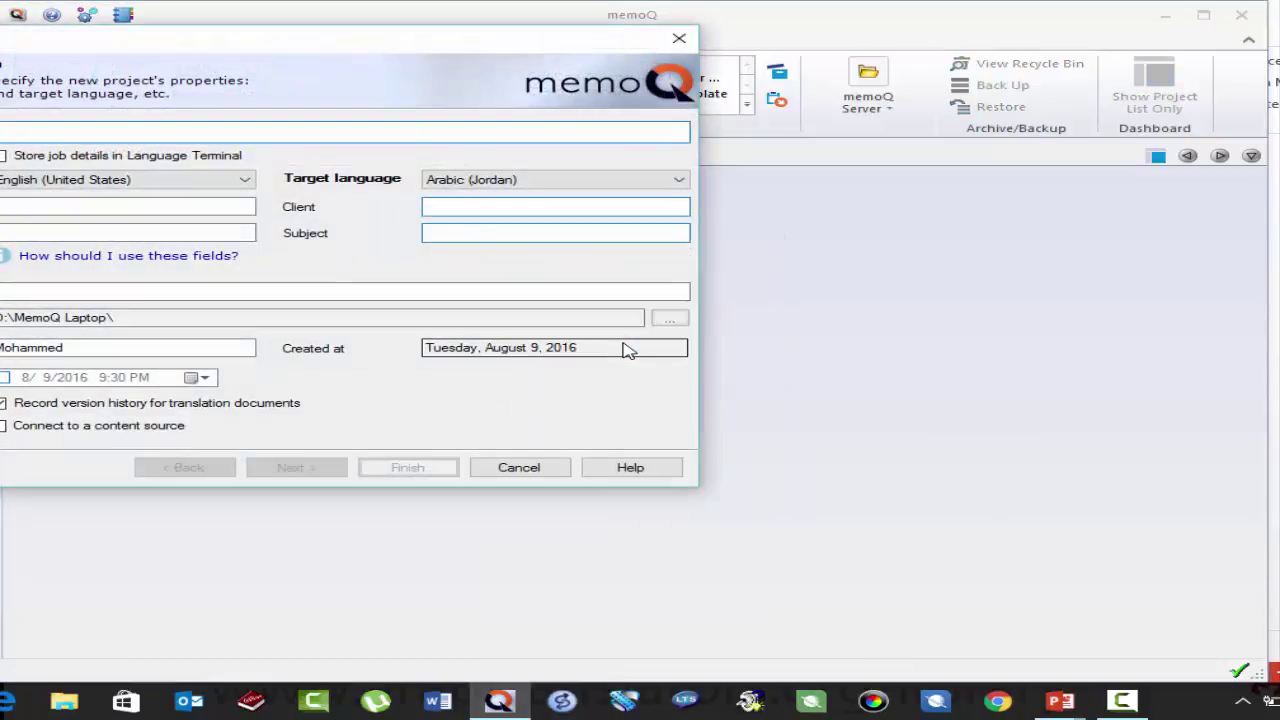
type("My Fis")
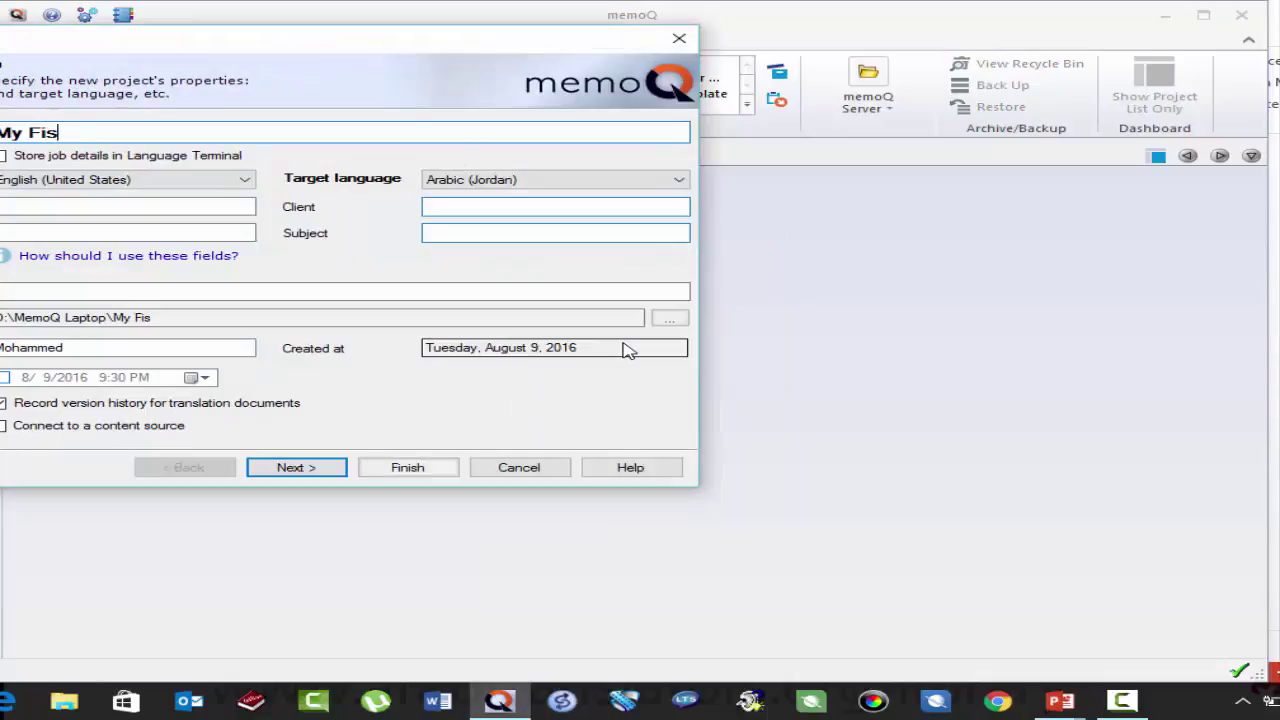
key("BackSpace")
type("rst Proj")
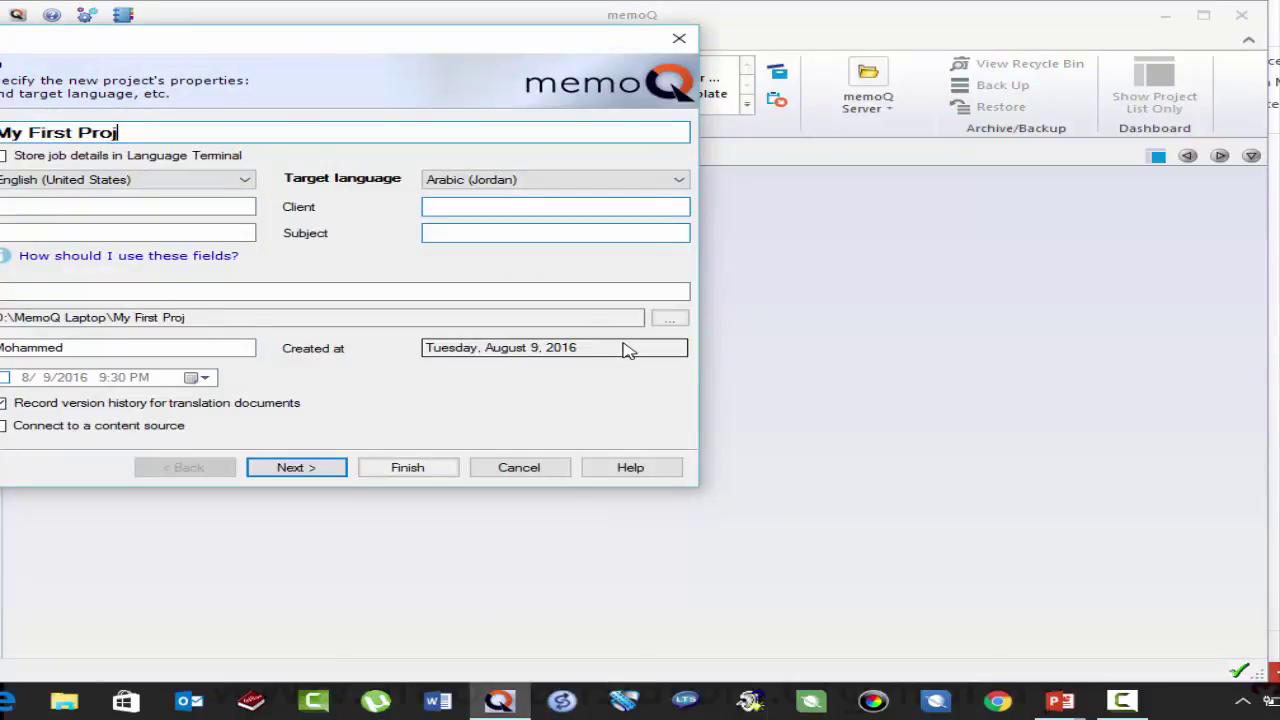
type("ect EN")
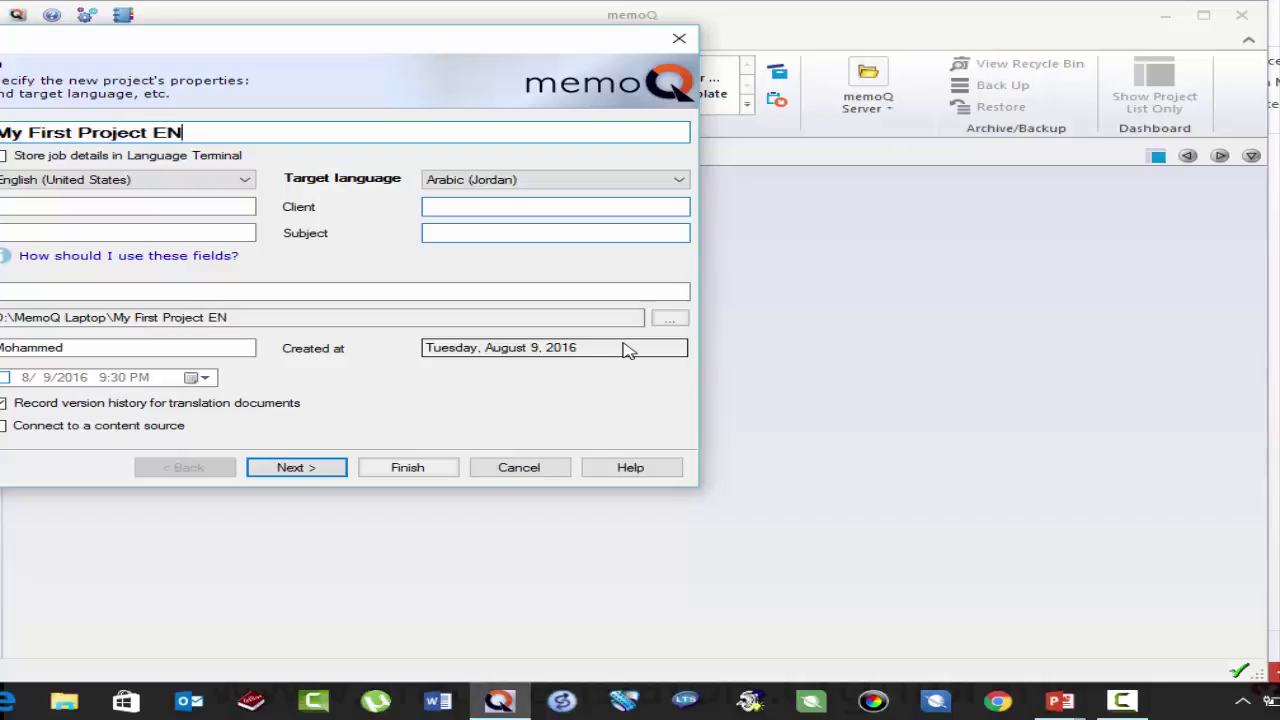
type("-US into AR")
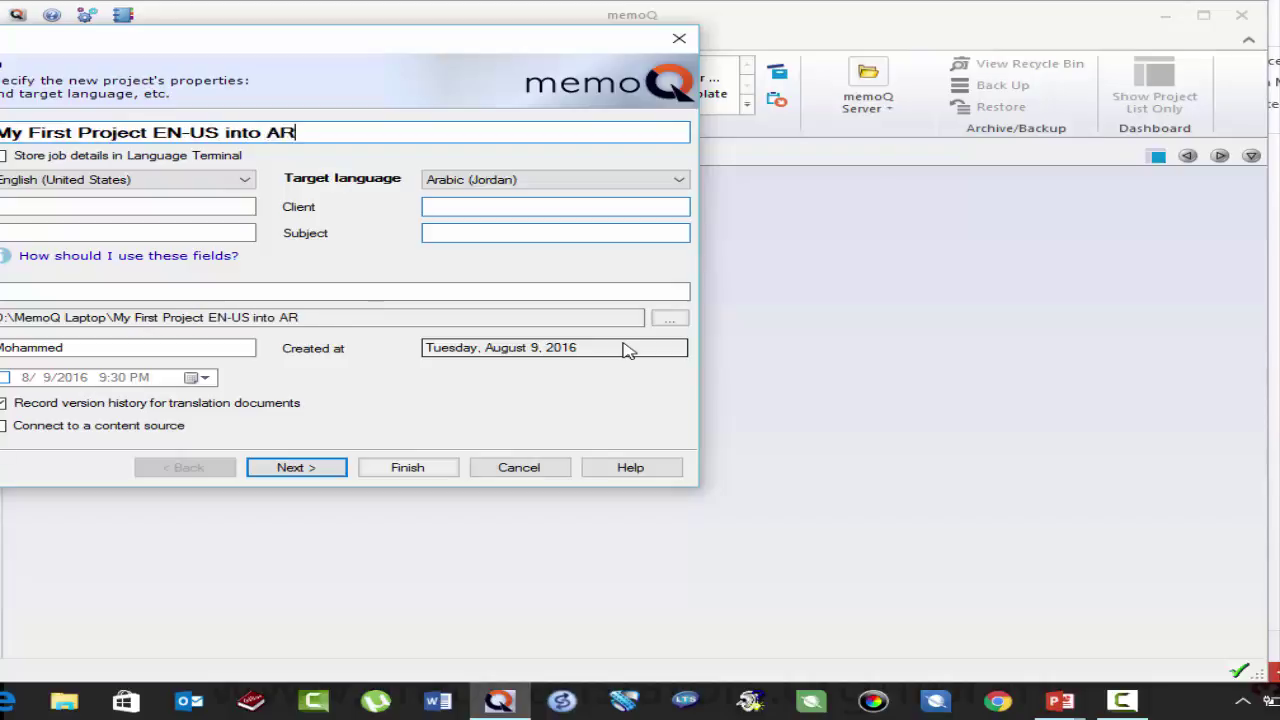
type("-Jo")
key("BackSpace")
type("O")
key("Tab")
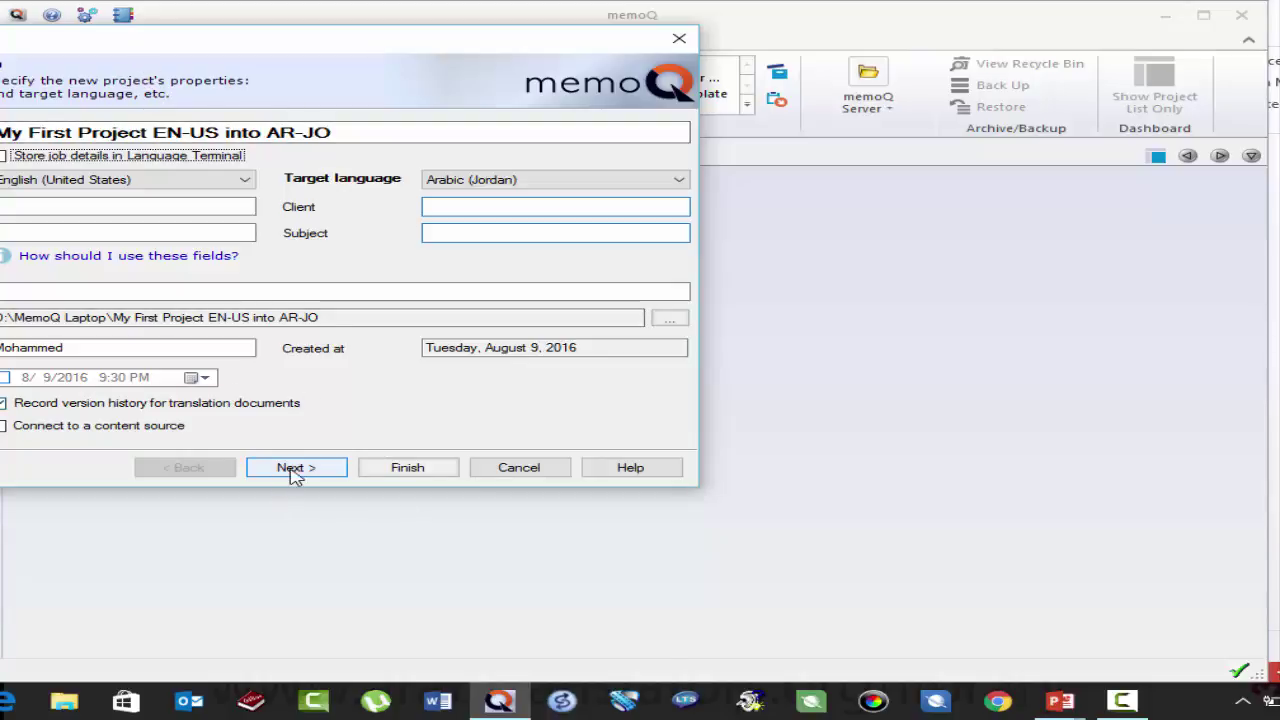
left_click(433, 470)
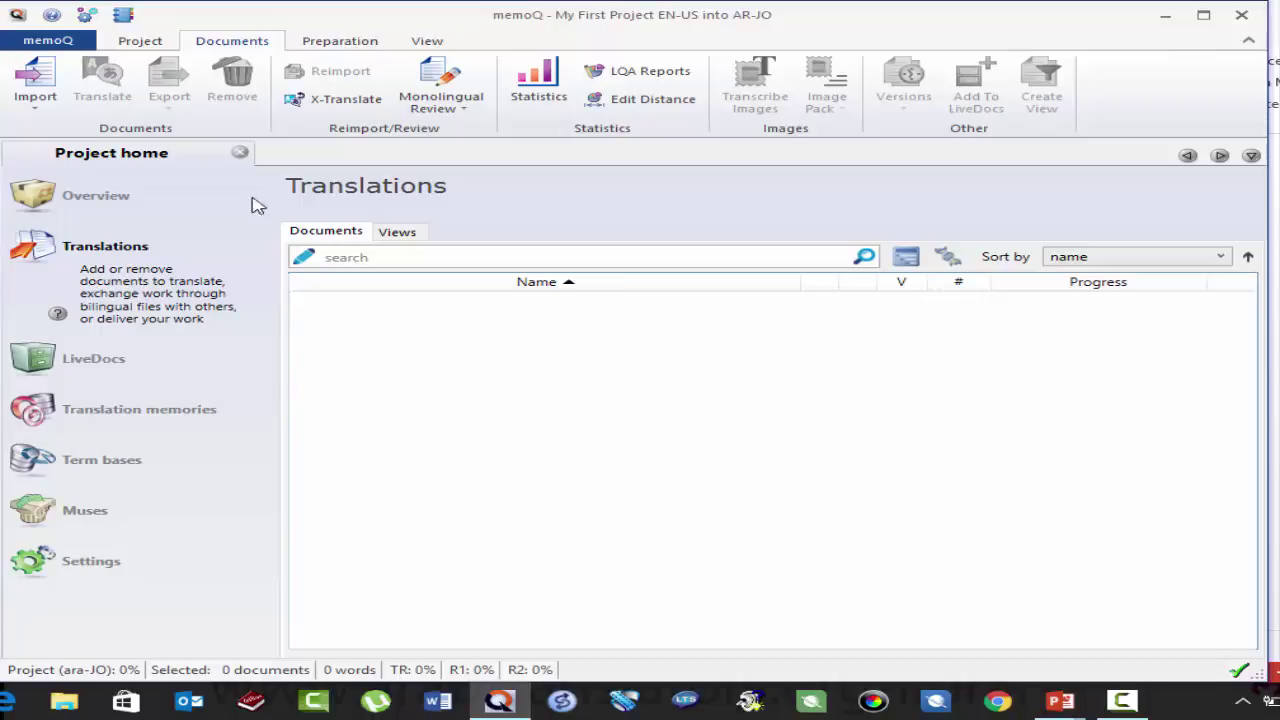
Close the My First Project EN-US into AR-JO project and reopen it from the dashboard's project list.
left_click(240, 156)
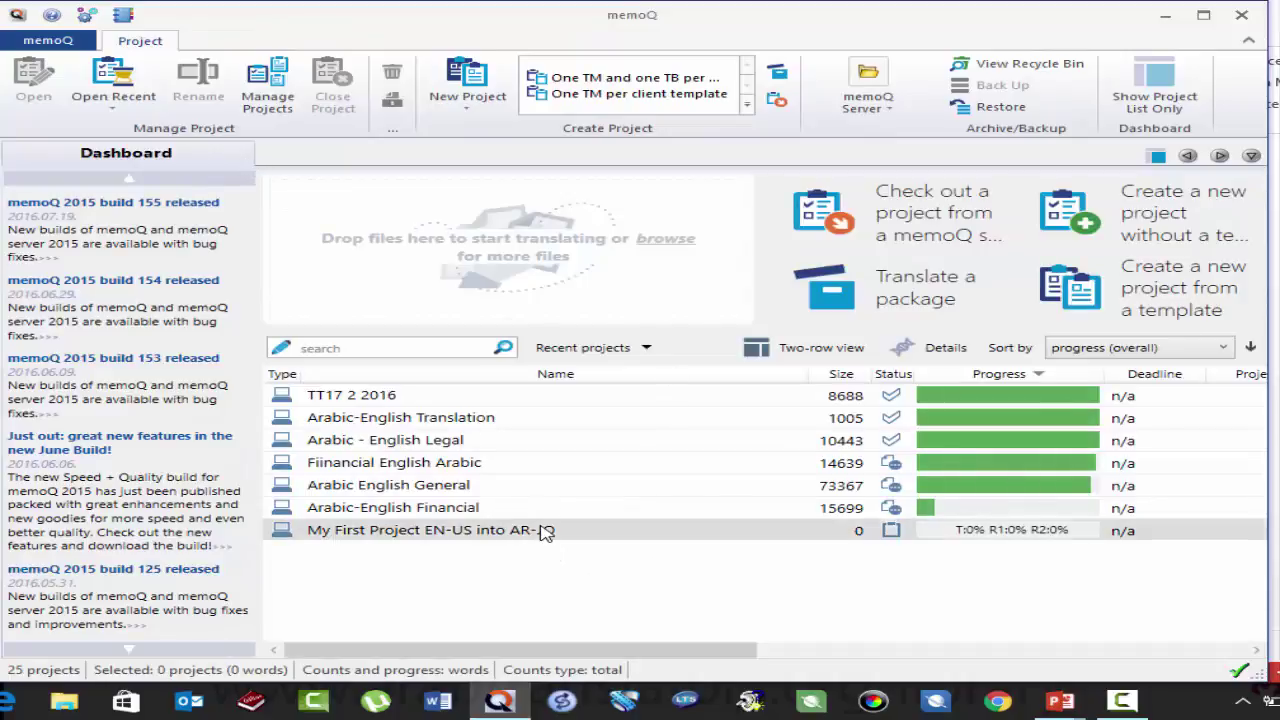
left_click(420, 536)
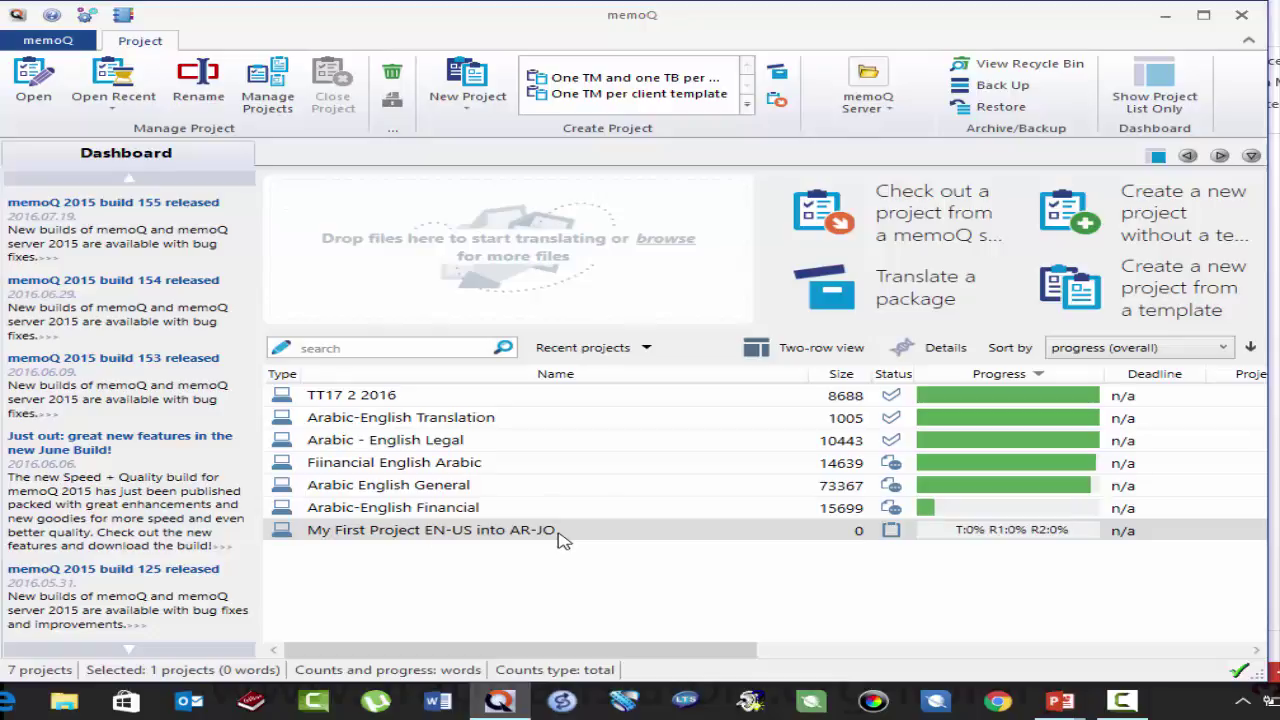
double_click(428, 531)
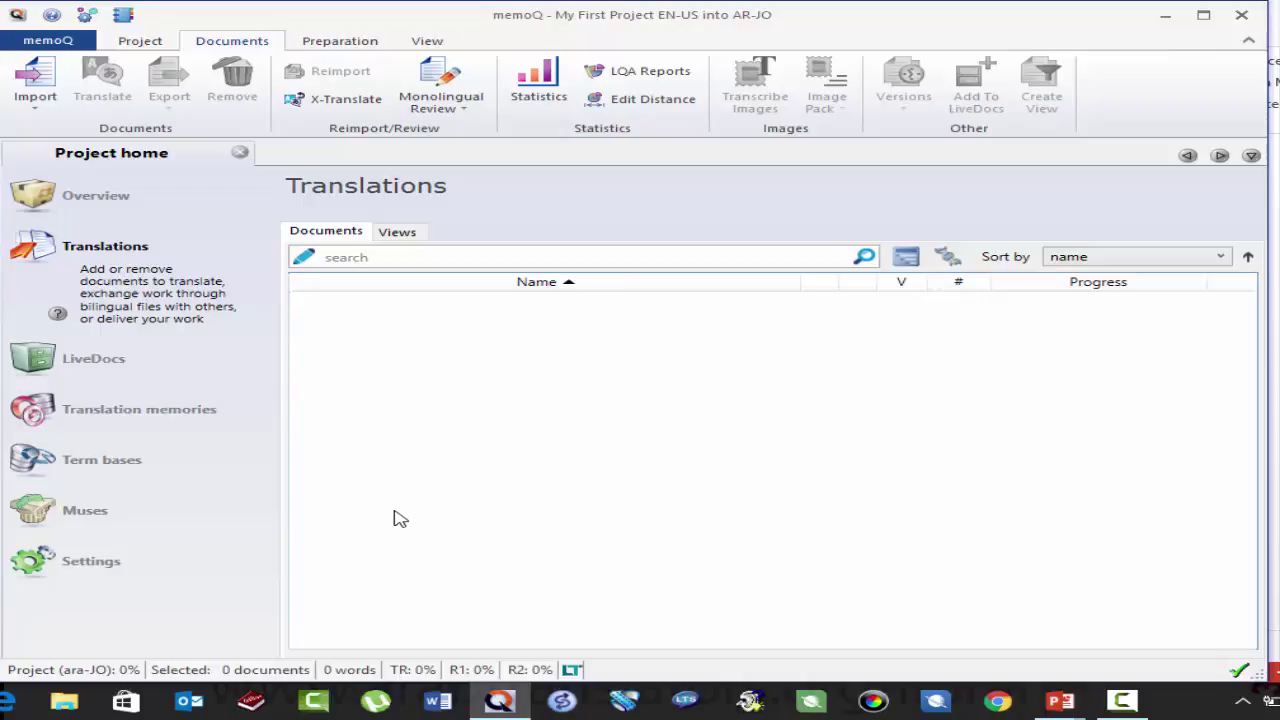
Import Lesson 2 - Sample 1.docx from the Lesson 2 folder on Local Disk (F:) into the project's translation documents.
right_click(410, 378)
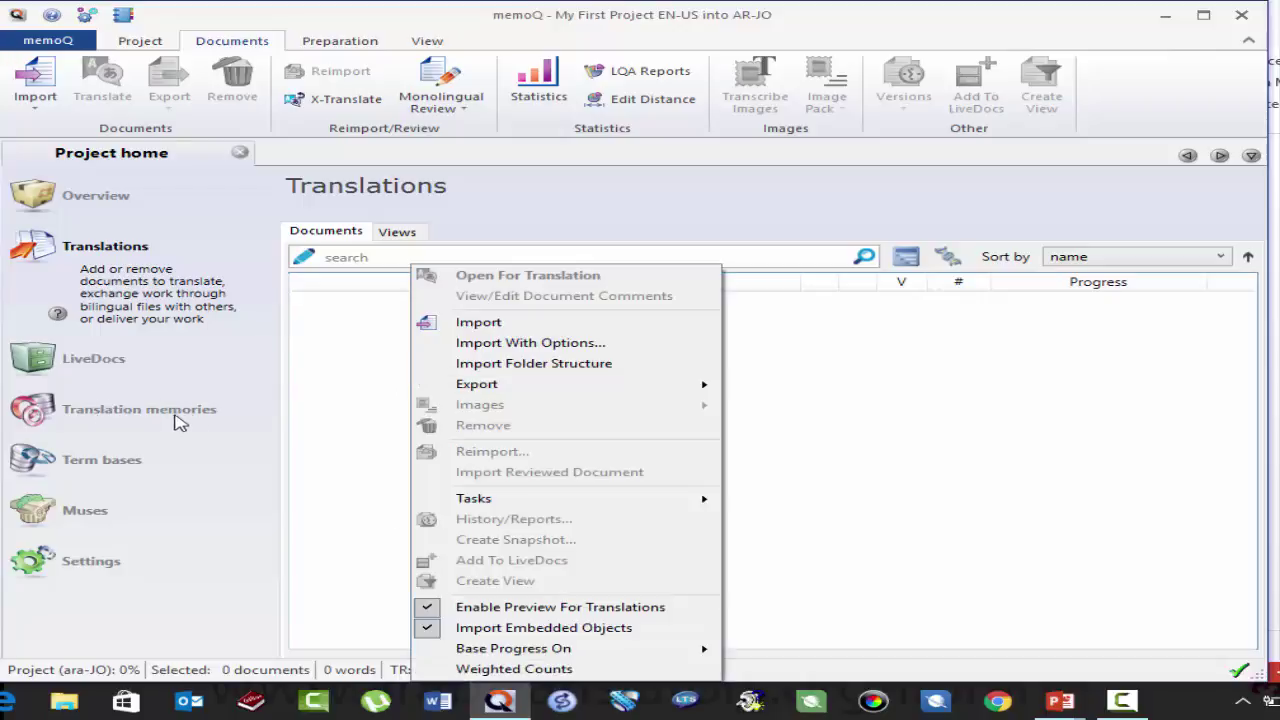
key("Down")
key("Down")
key("Down")
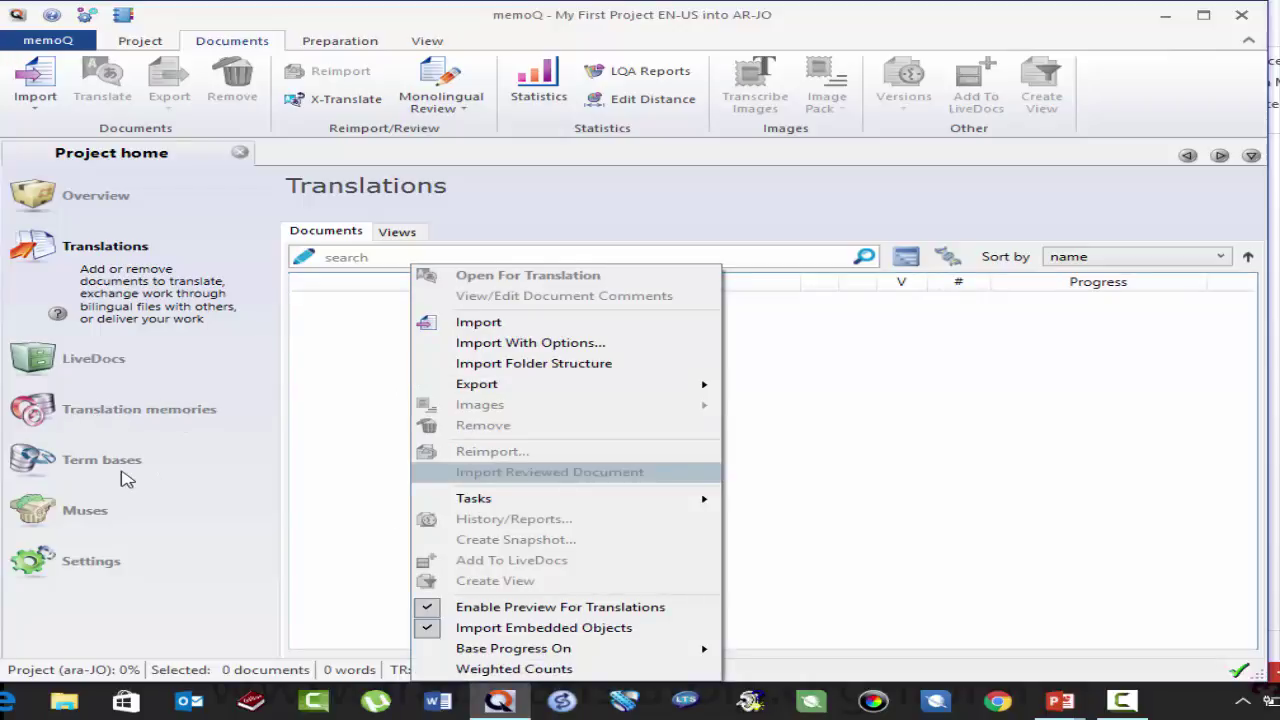
key("Up")
key("Up")
key("Up")
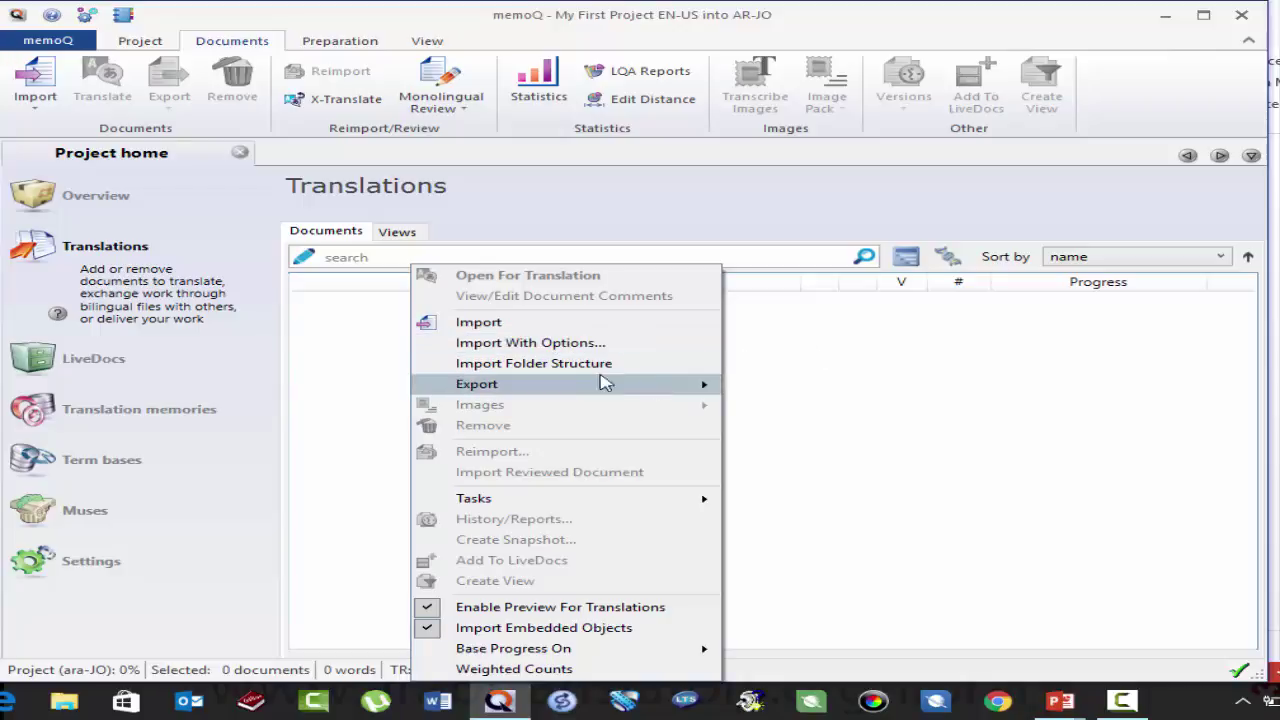
left_click(508, 322)
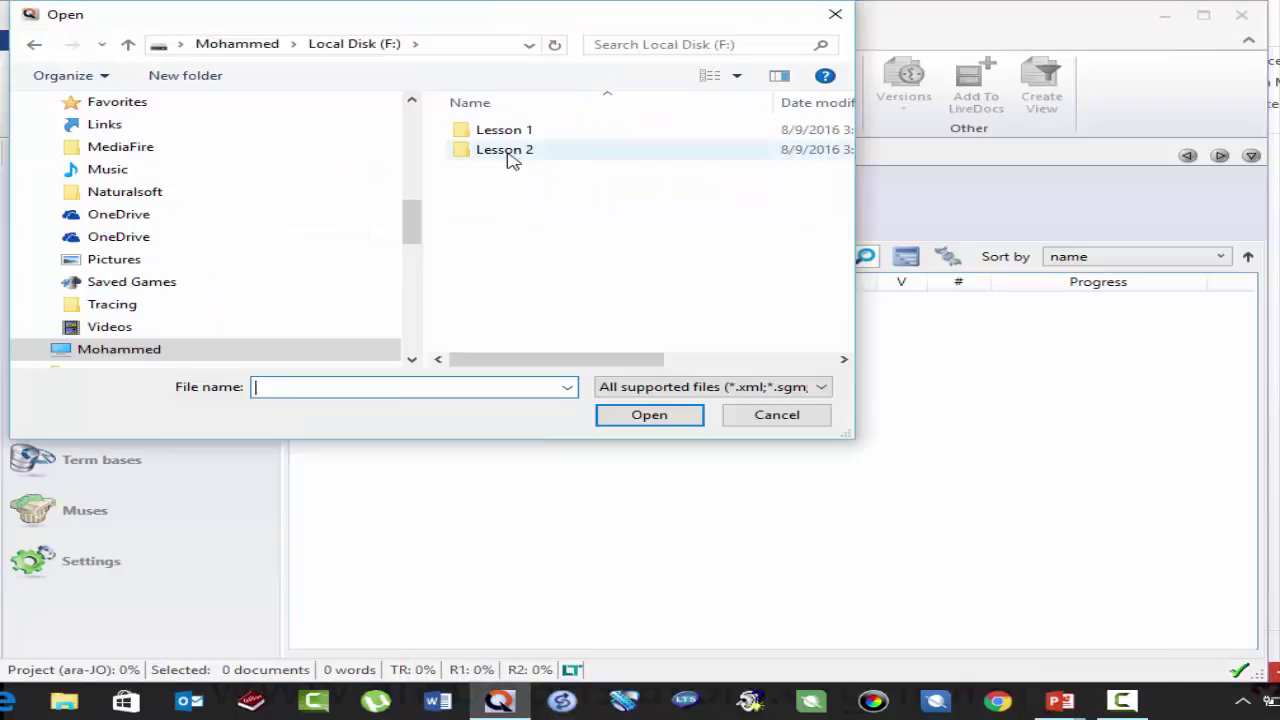
left_click(511, 160)
double_click(510, 158)
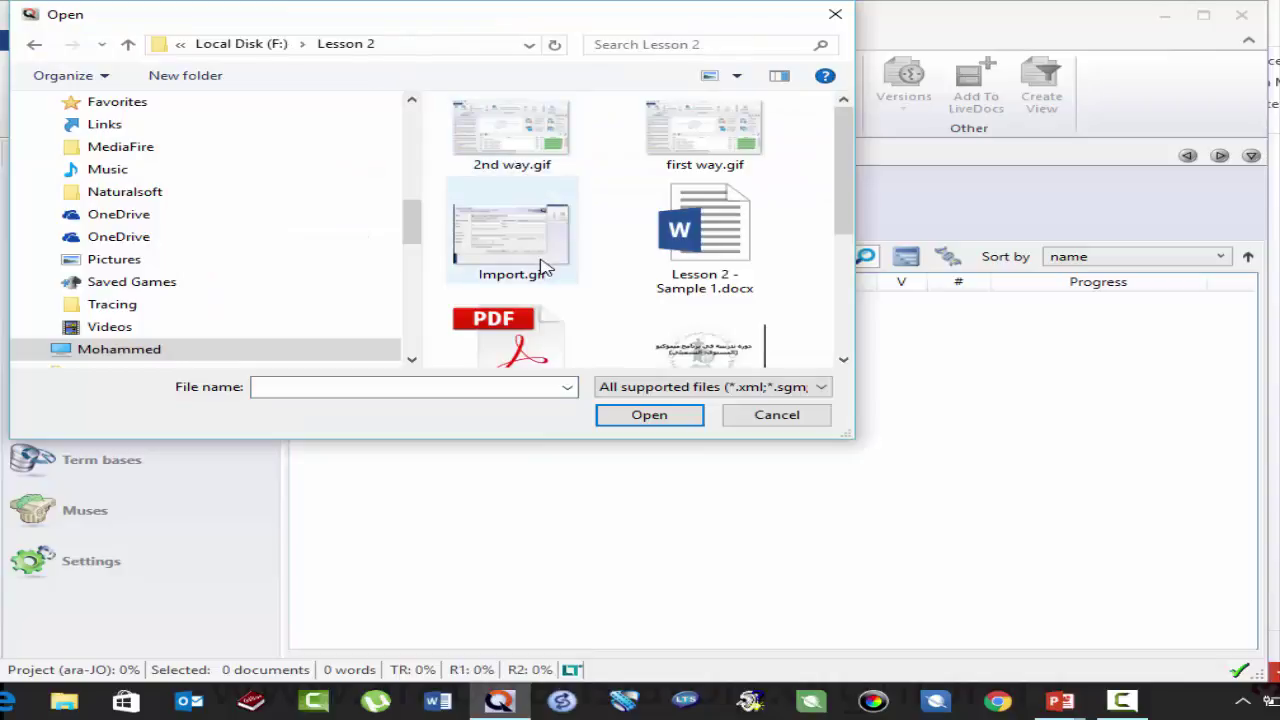
scroll(525, 262, "down", 1)
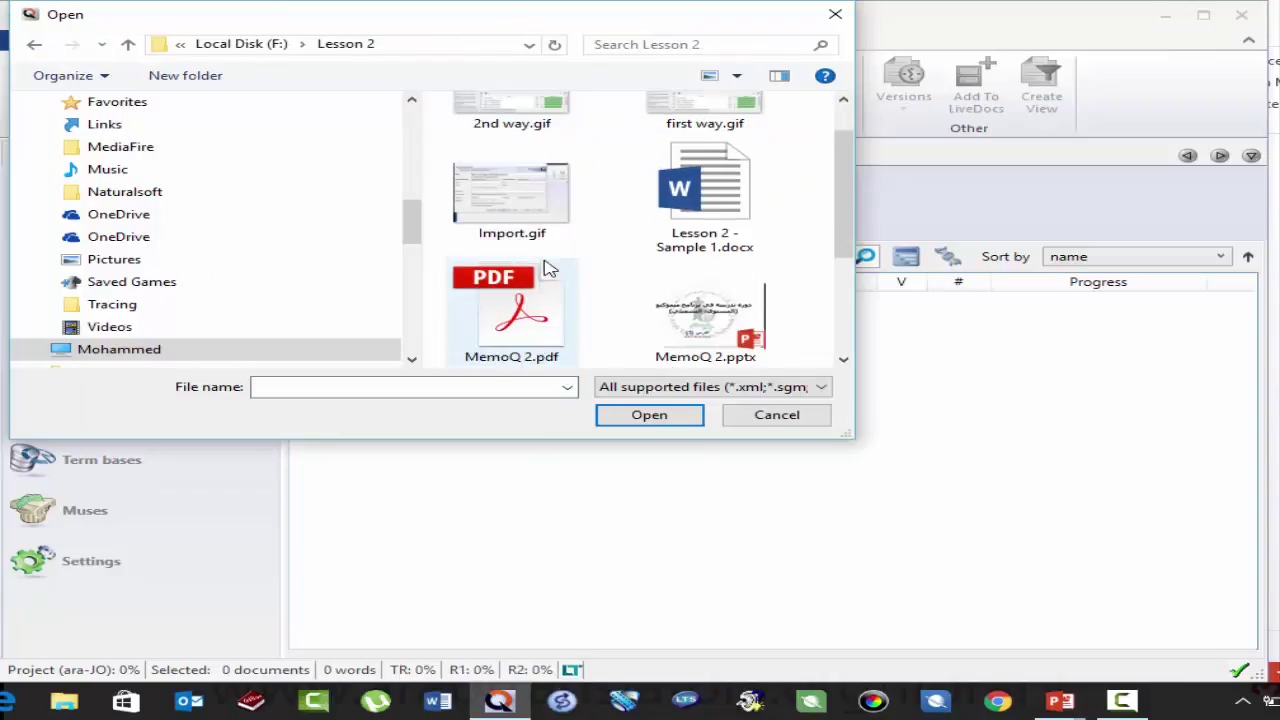
double_click(708, 192)
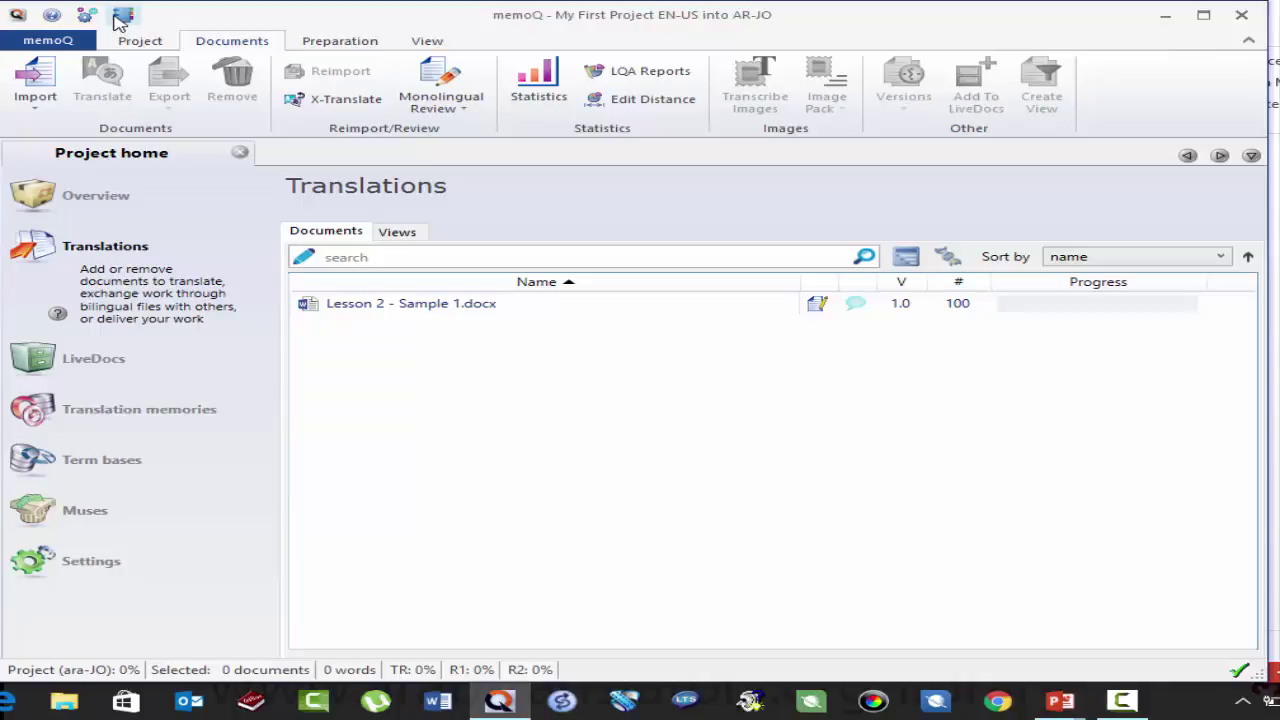
Add the English US into Arabic JO General Translation memory to the project.
left_click(163, 415)
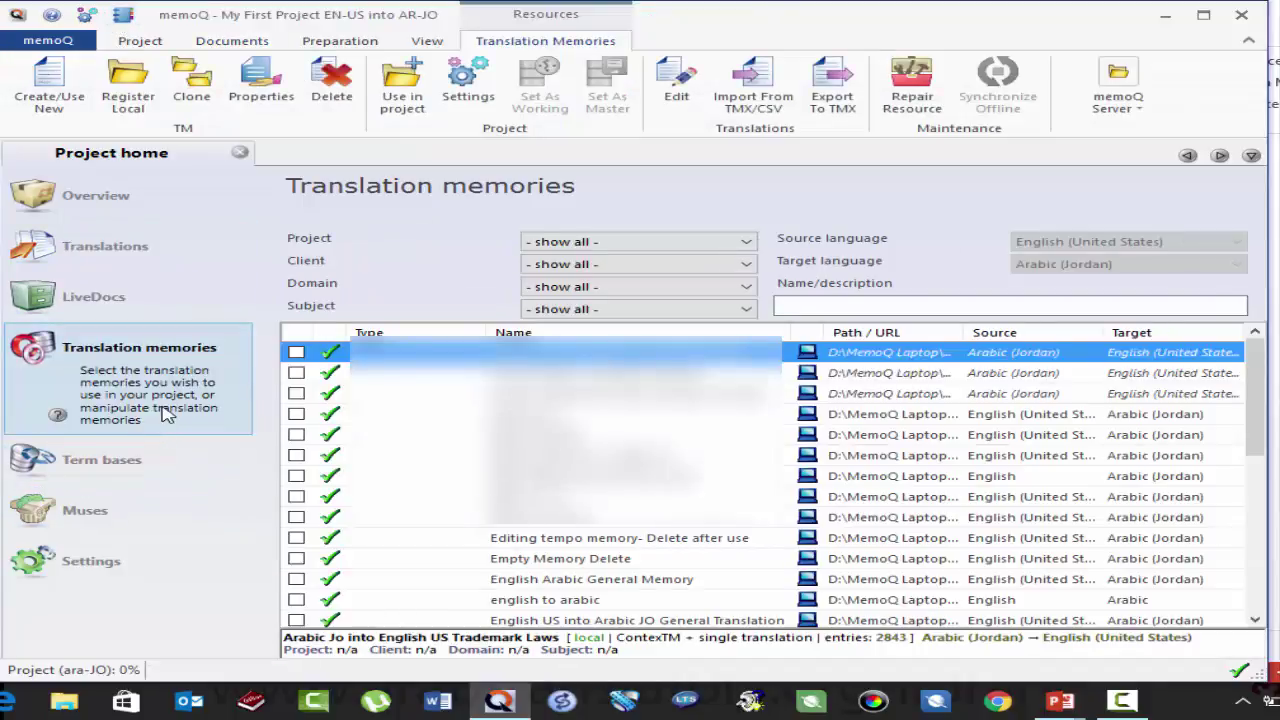
scroll(770, 480, "down", 5)
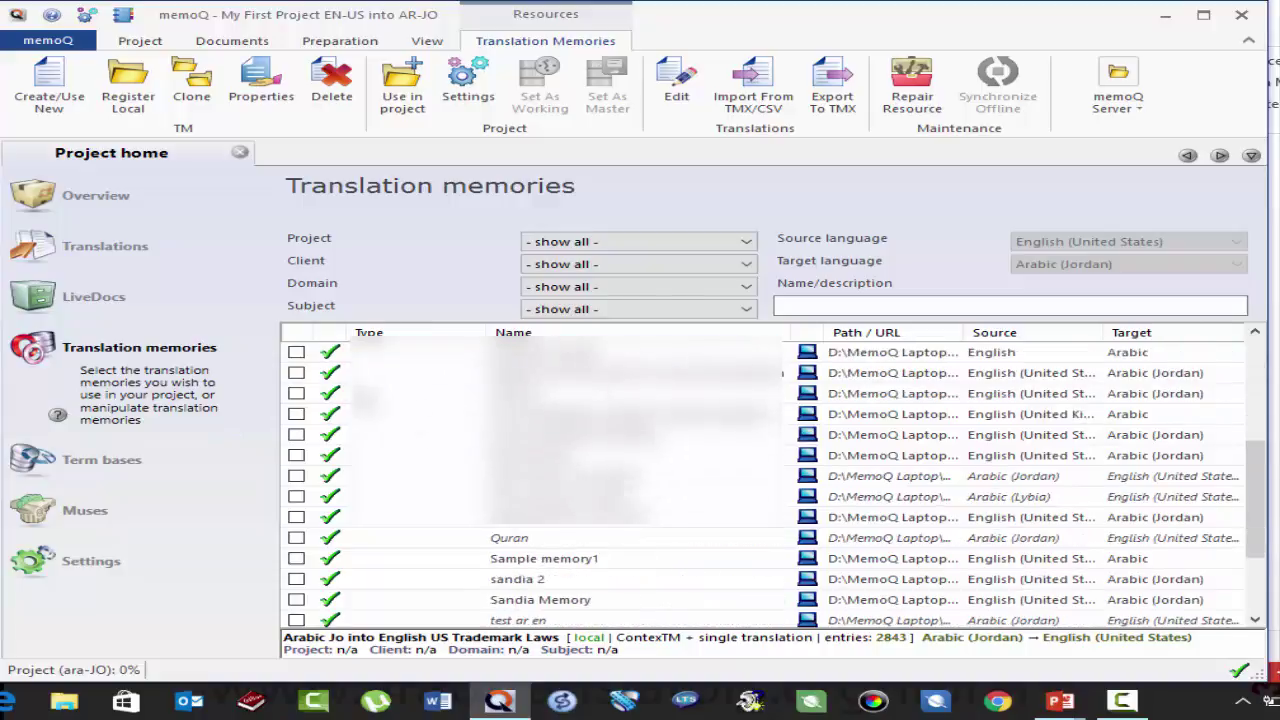
left_click(318, 384, "ctrl")
left_click(296, 620)
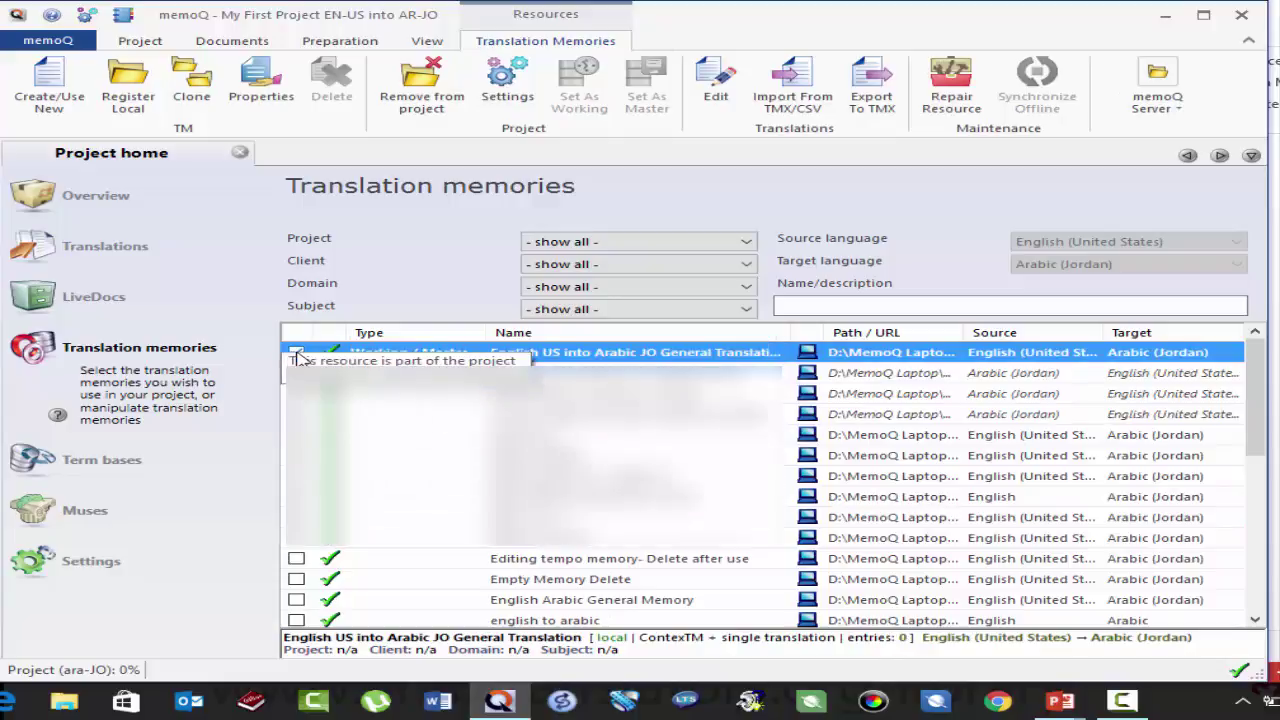
Add the General AR-JO and EN-US term base to the project.
left_click(141, 479)
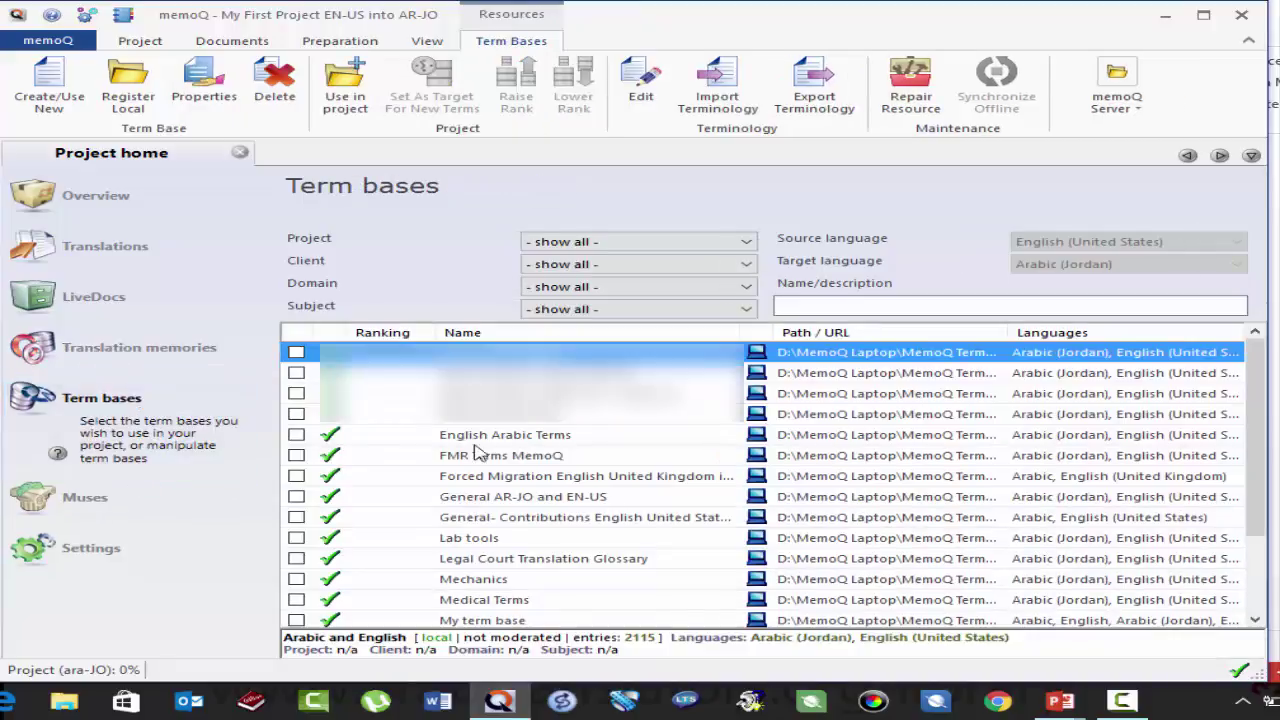
scroll(620, 497, "down", 1)
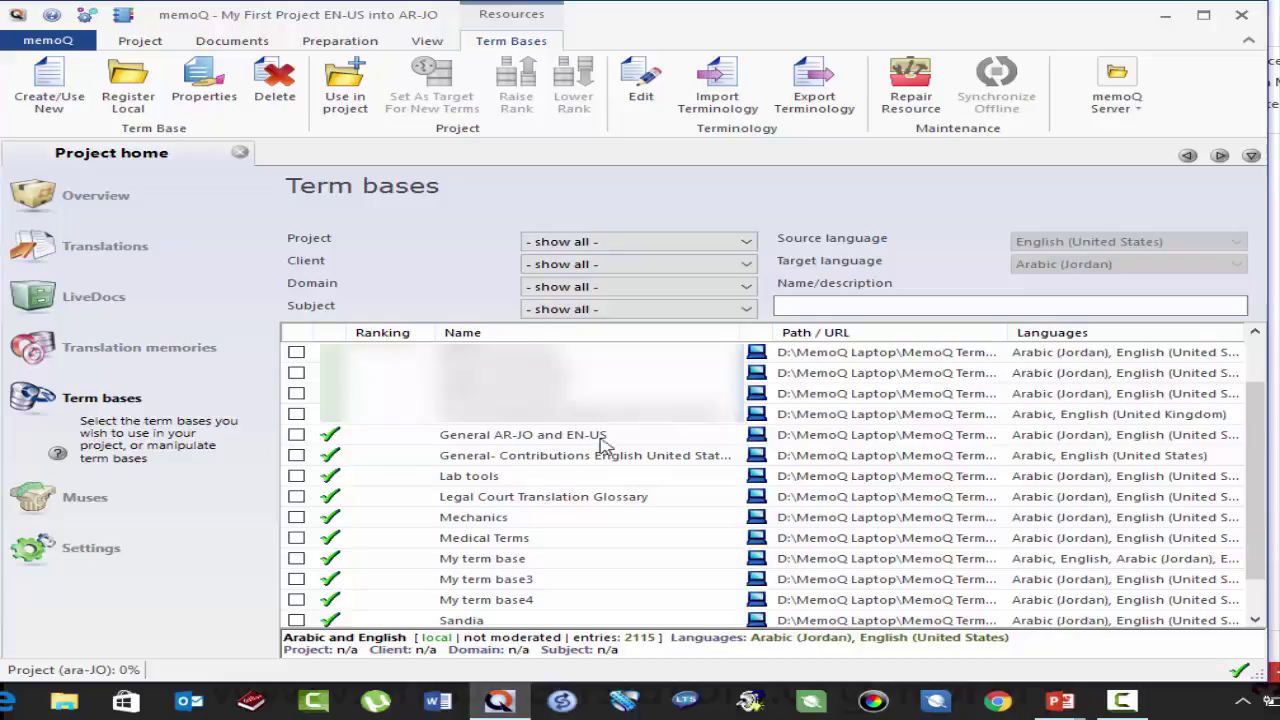
left_click(296, 435)
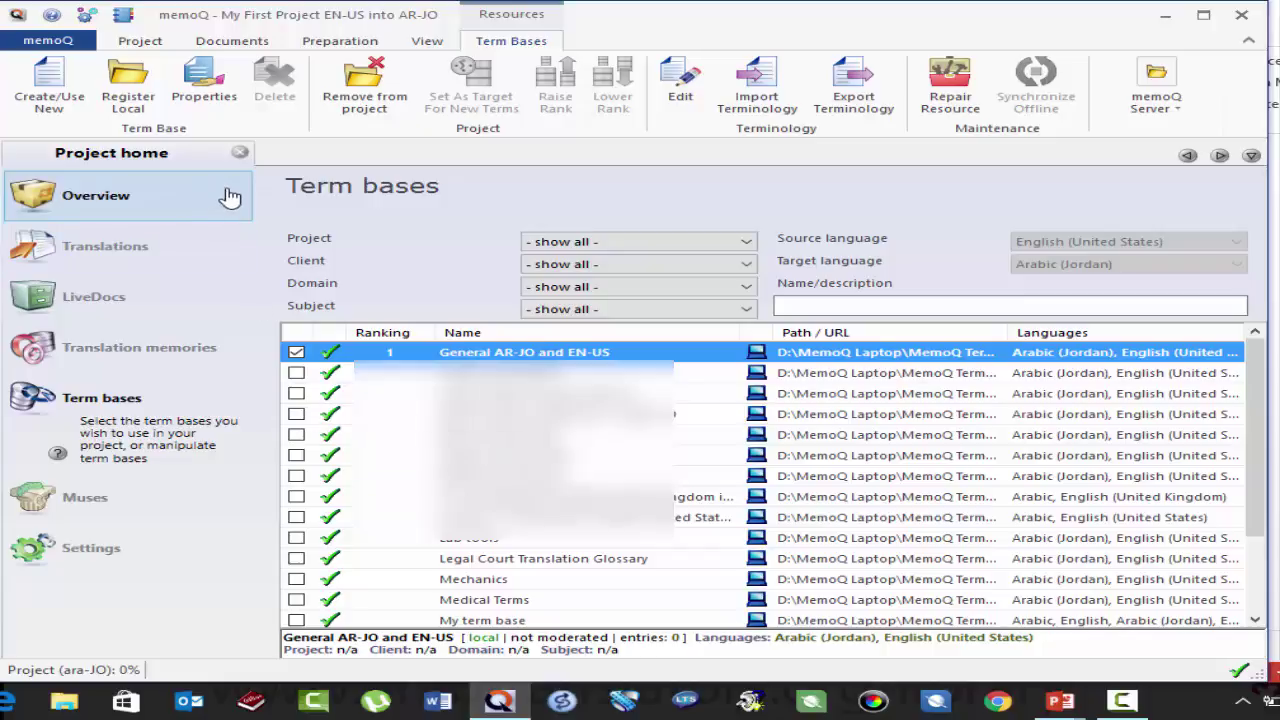
Return to the project's document list and close the My First Project EN-US into AR-JO project.
left_click(105, 253)
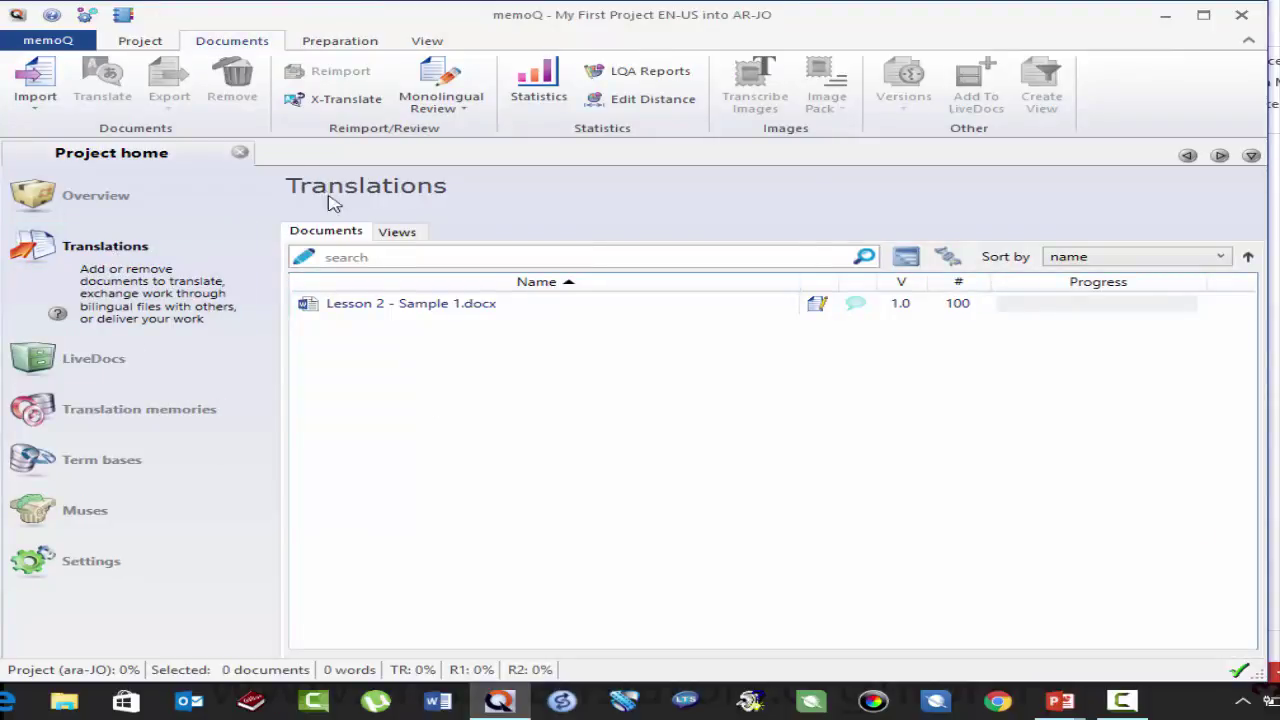
left_click(240, 154)
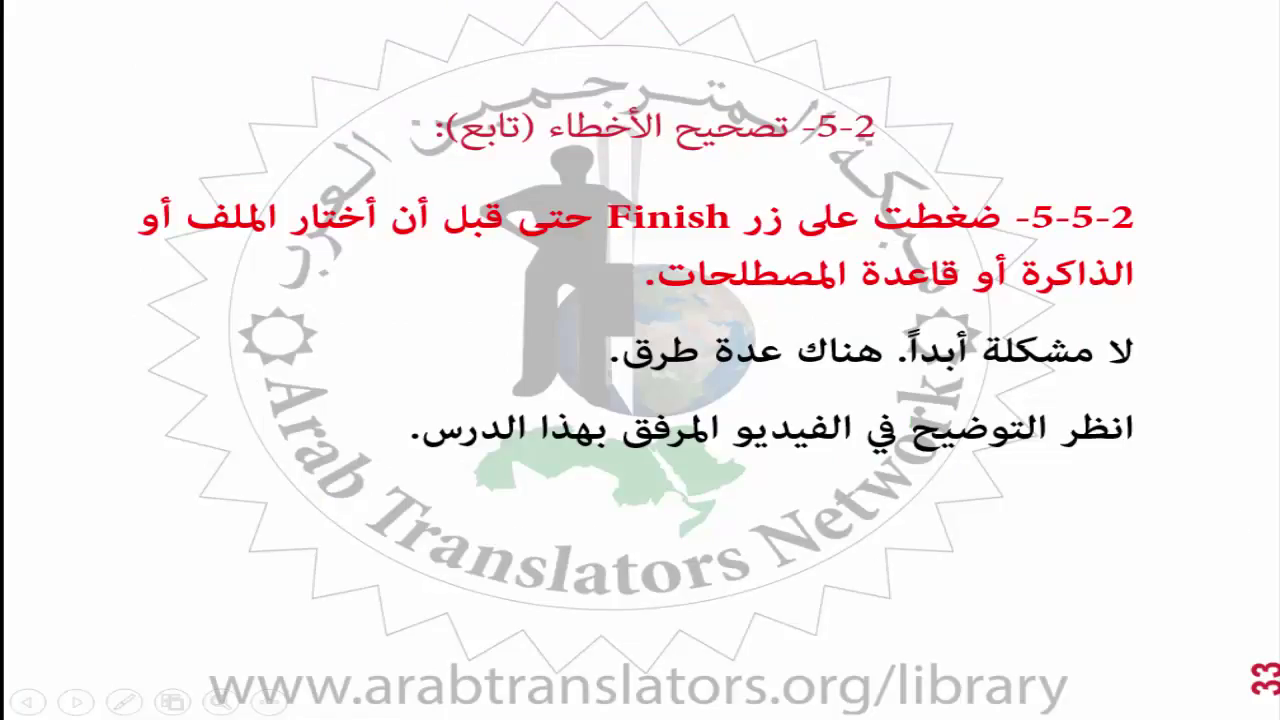
key("Right")
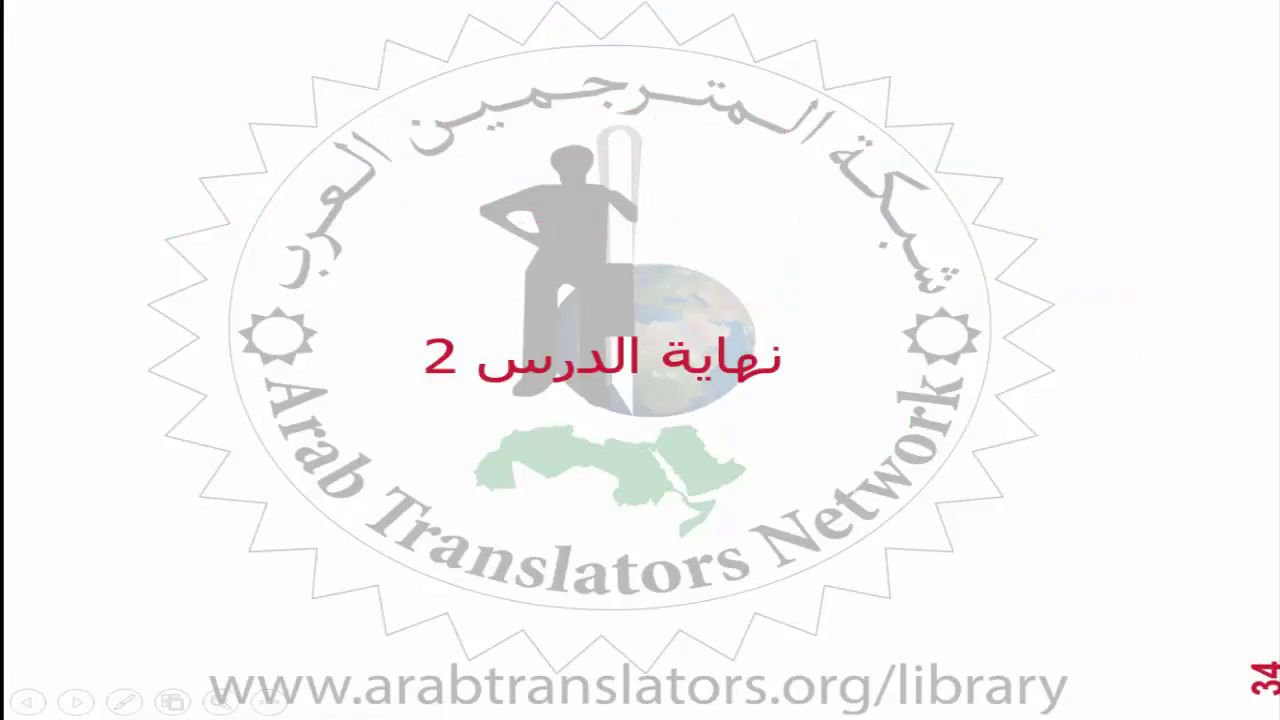